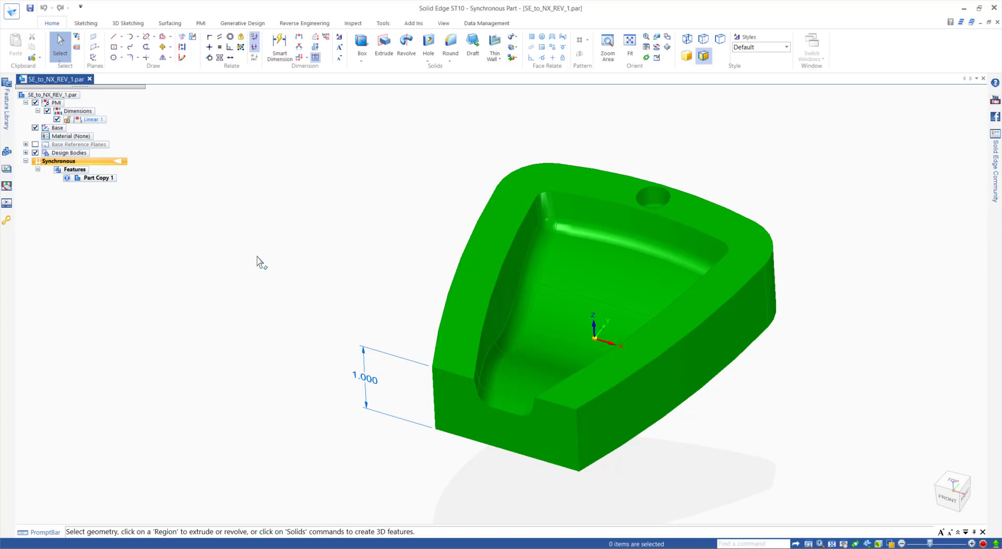
Step: Send the part to NX via CAM Express and initialize the Manufacturing CAM setup
click(382, 24)
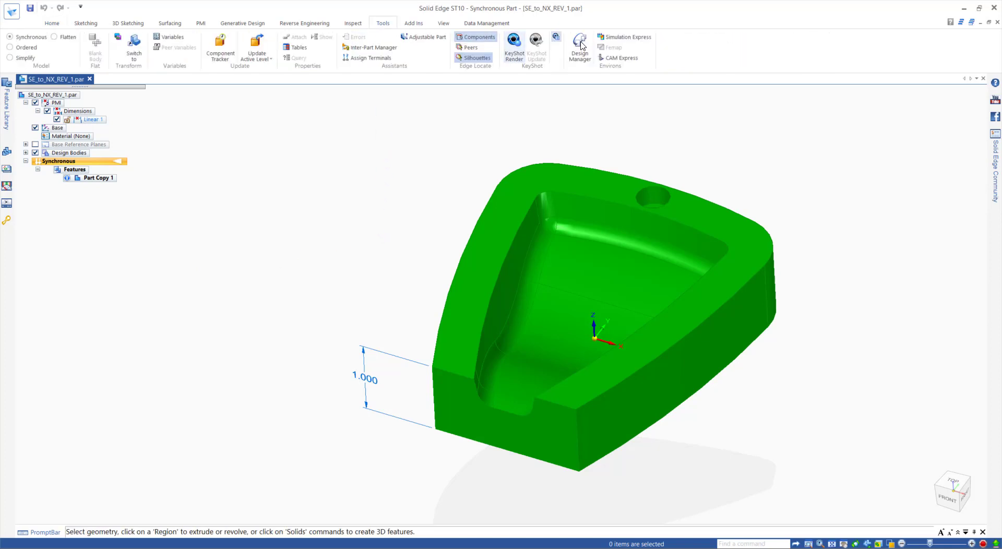
click(620, 58)
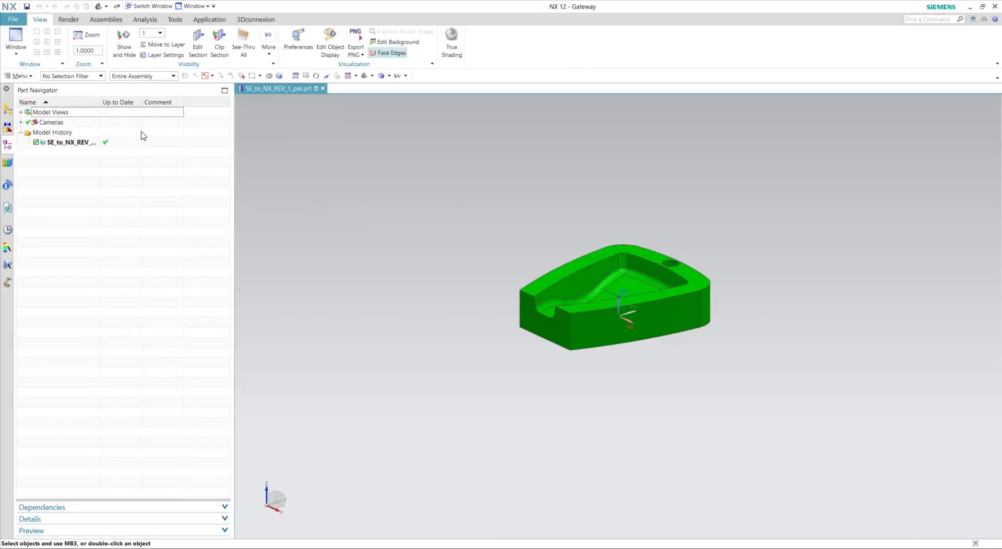
click(13, 19)
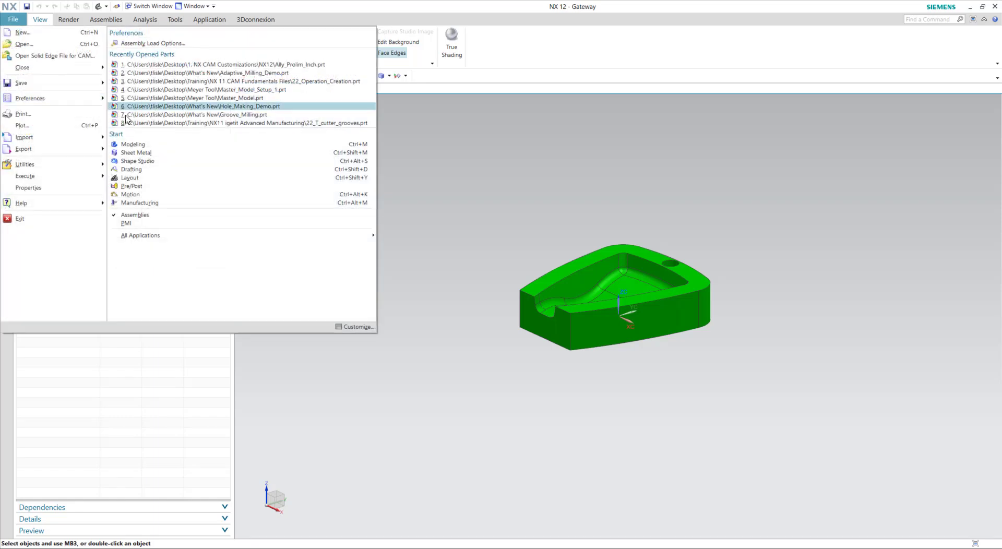
click(152, 205)
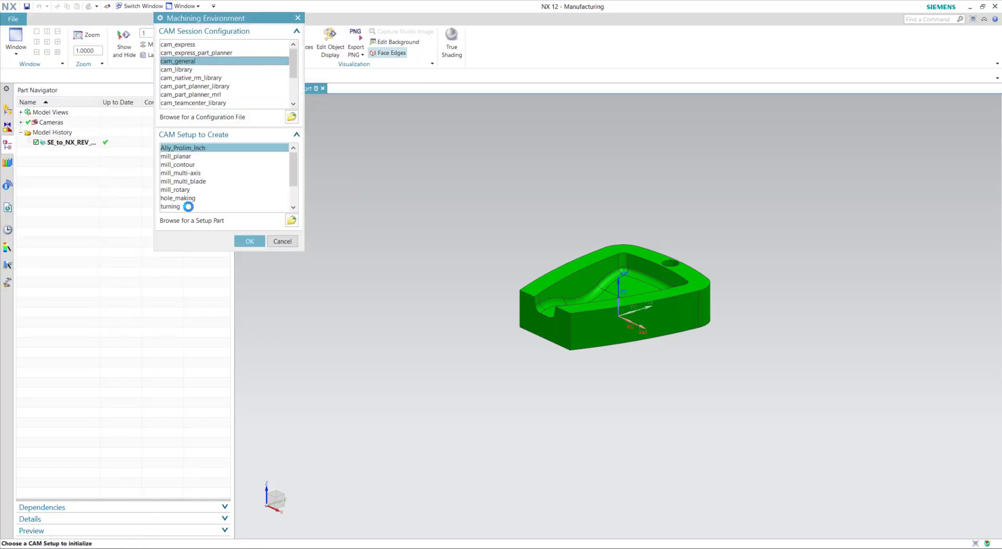
click(250, 241)
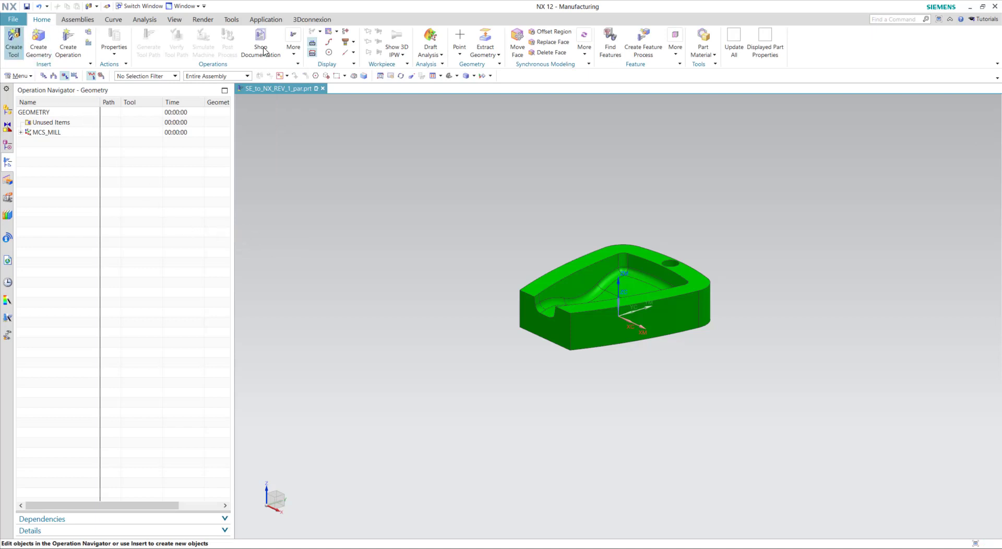
Step: Create a tool carrier named SE_TO_NX with the Hurco carrier settings
click(14, 42)
click(194, 167)
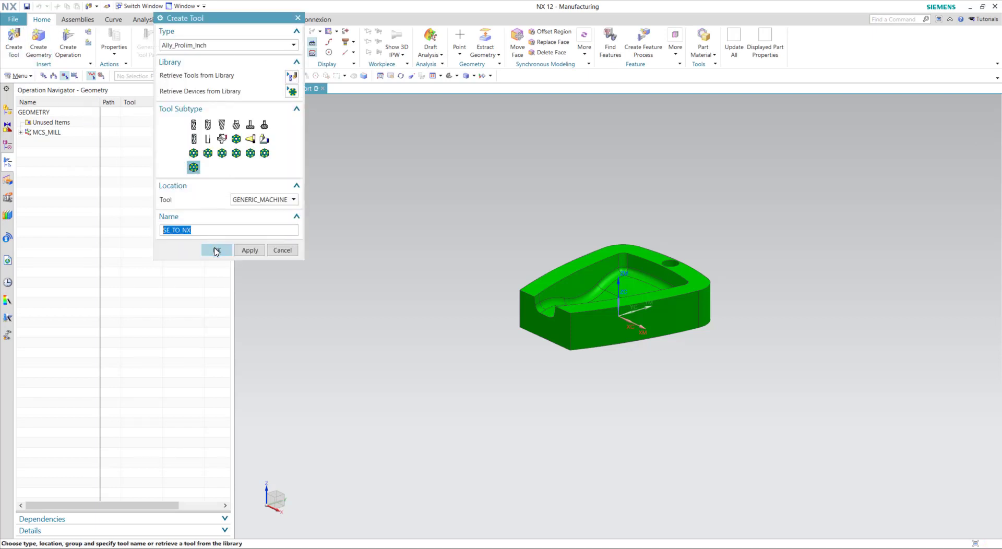
click(216, 251)
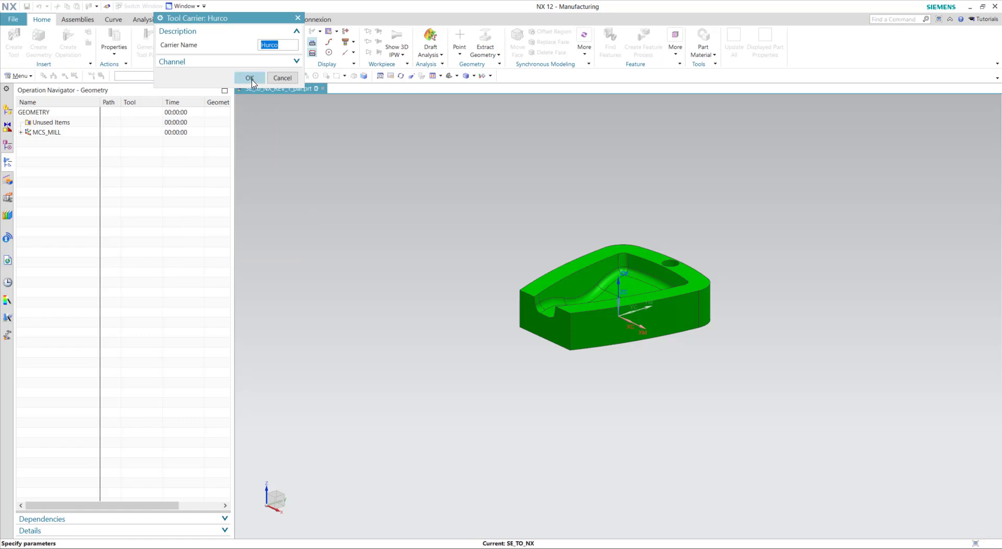
click(251, 79)
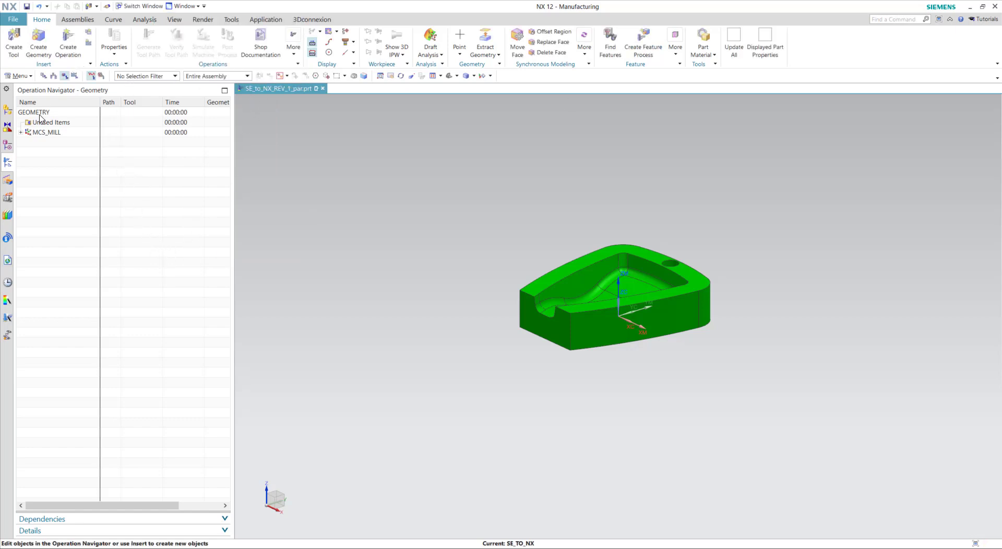
Step: Open the WORKPIECE geometry and specify the green solid as the part
click(21, 132)
double_click(57, 143)
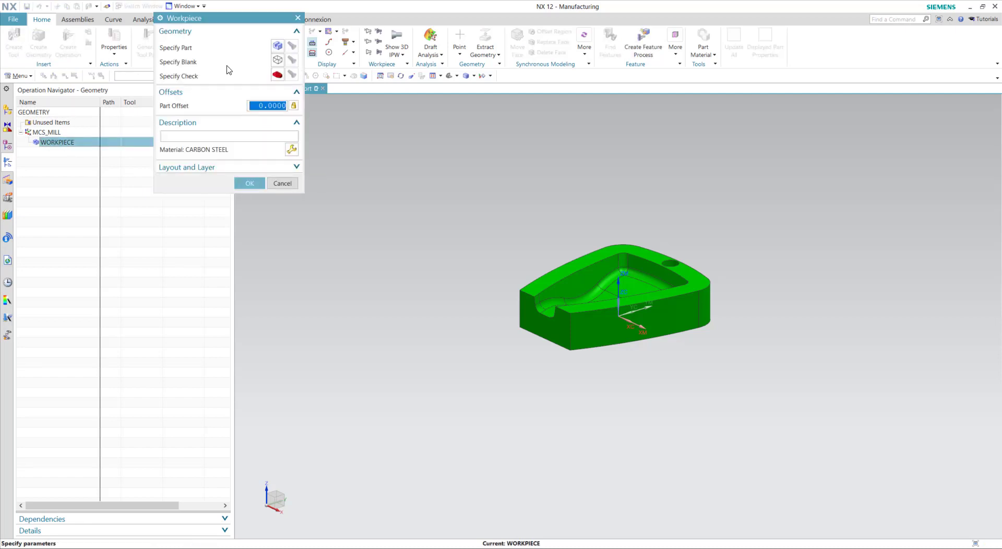
click(278, 46)
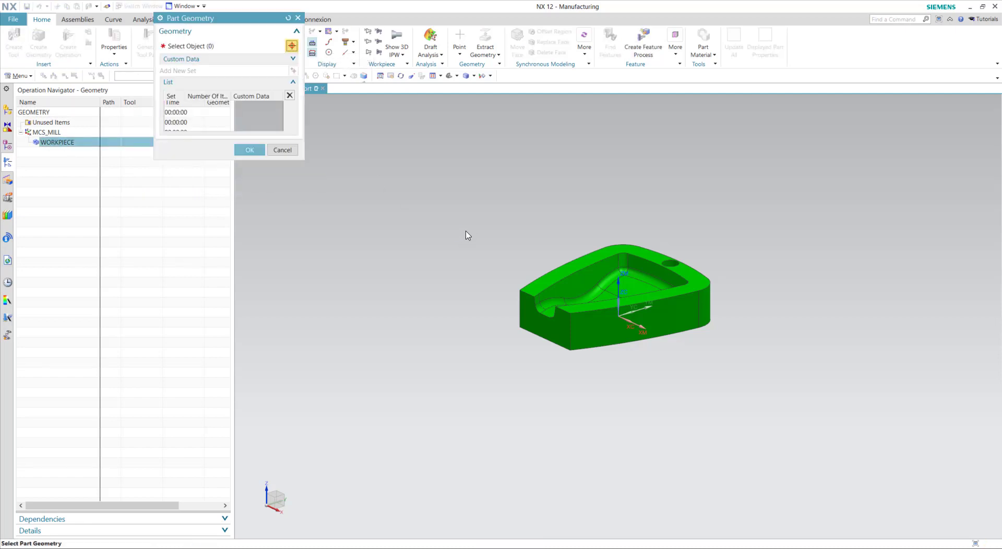
click(600, 300)
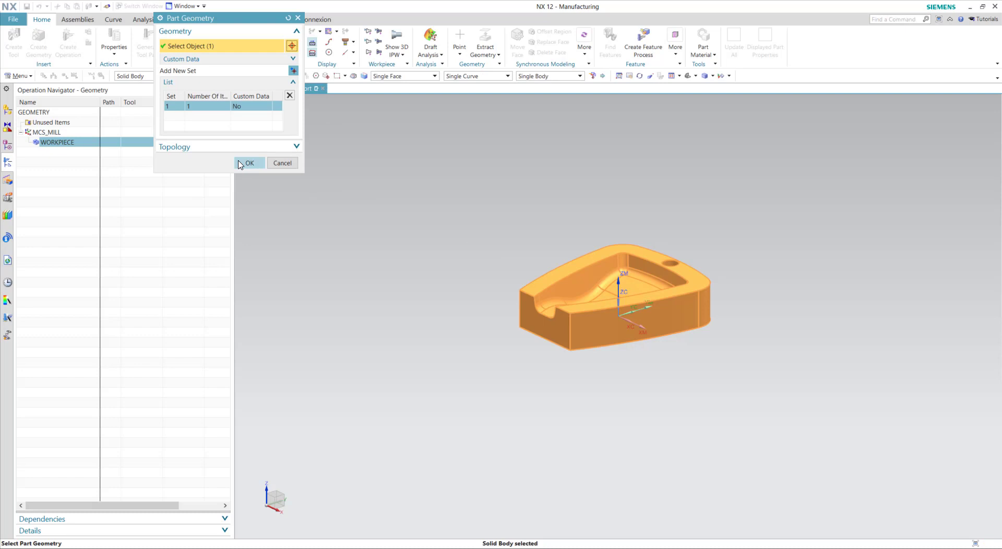
click(247, 160)
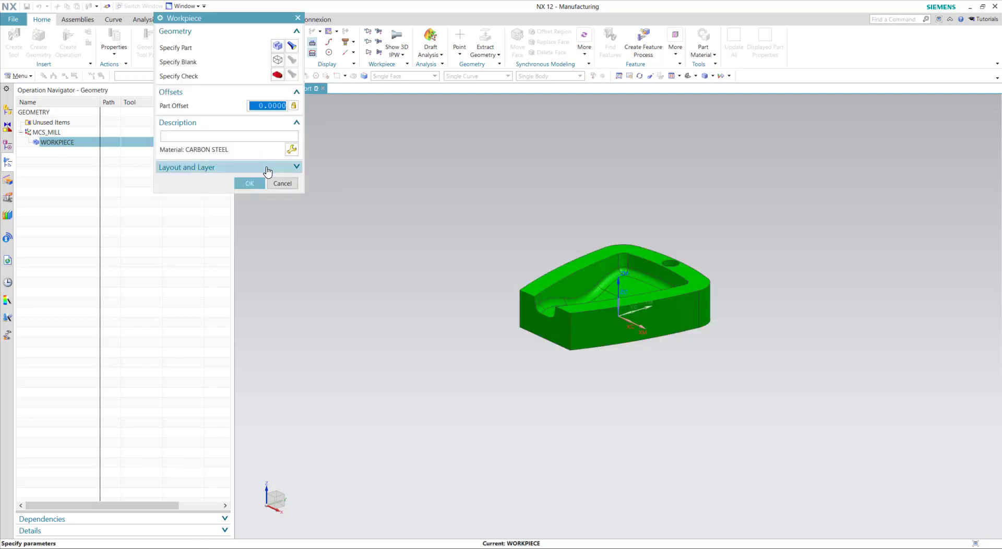
Step: Define the blank as Part Outline with a 0.1 offset and finish the workpiece
click(277, 60)
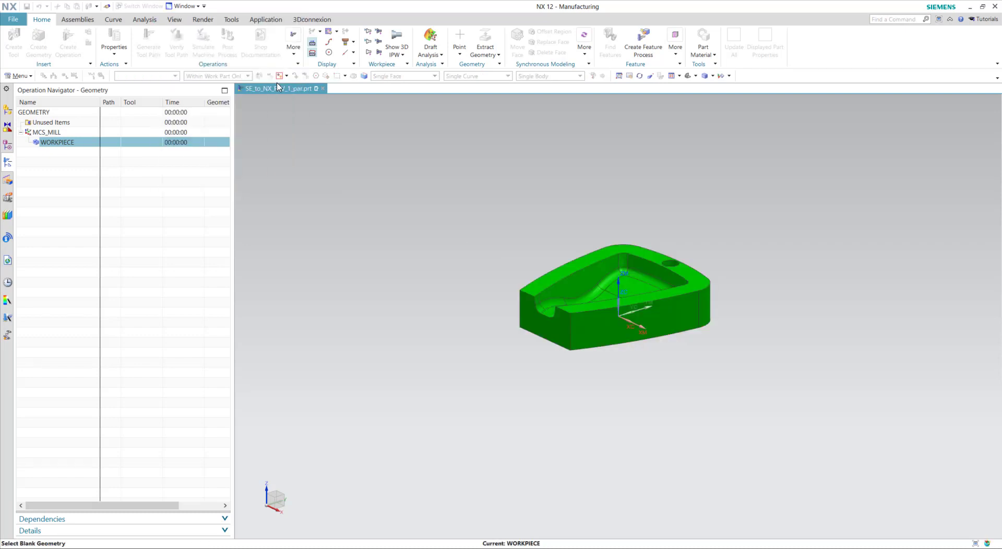
click(294, 45)
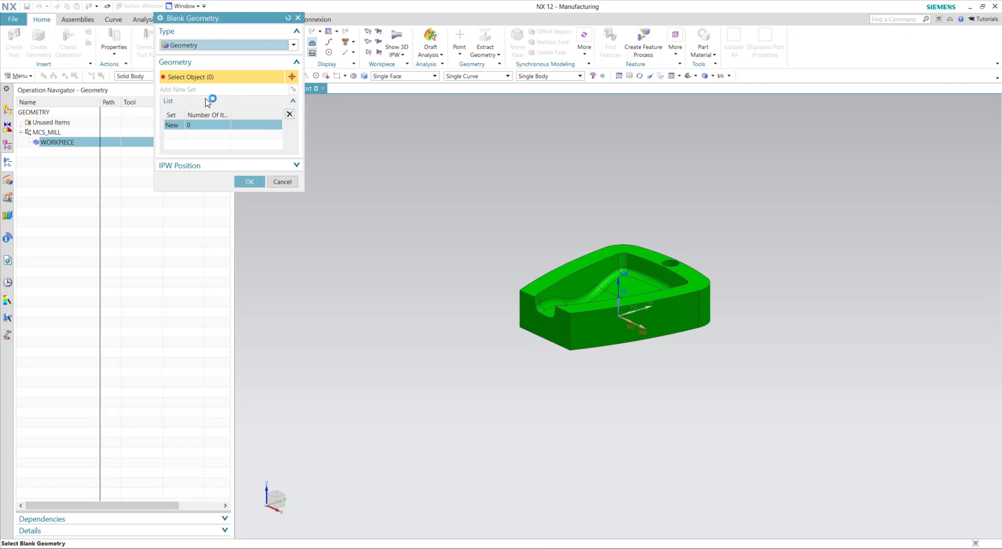
click(199, 102)
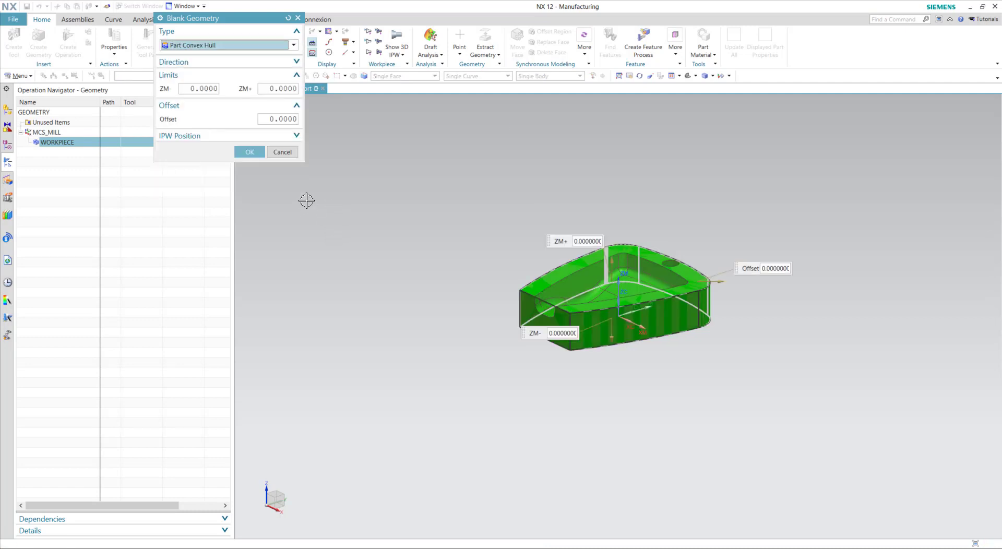
click(202, 46)
click(200, 91)
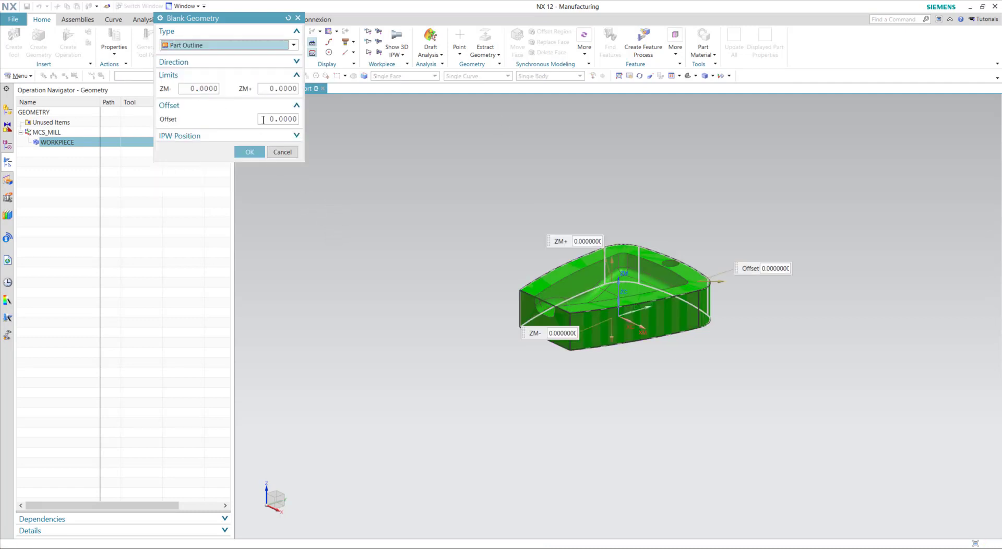
click(279, 119)
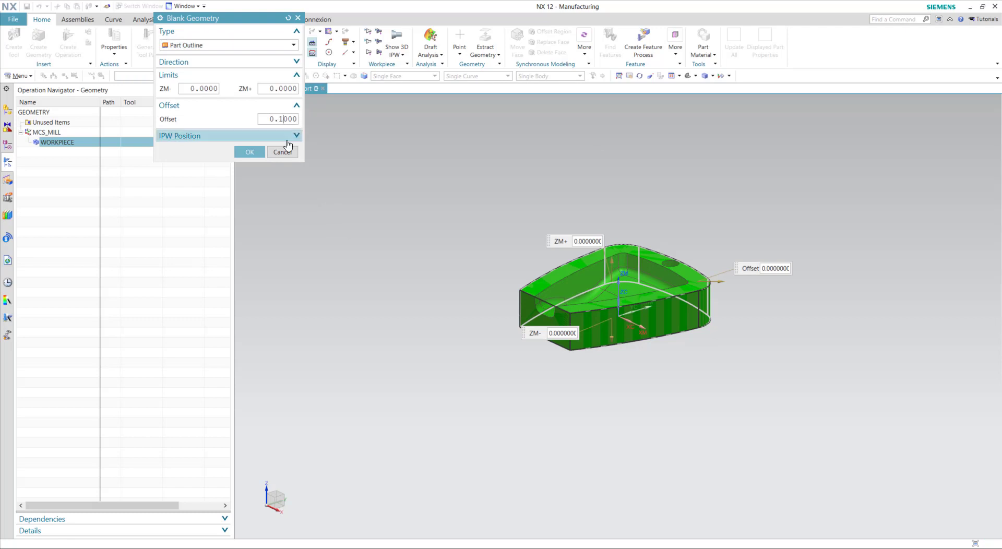
click(250, 151)
click(251, 184)
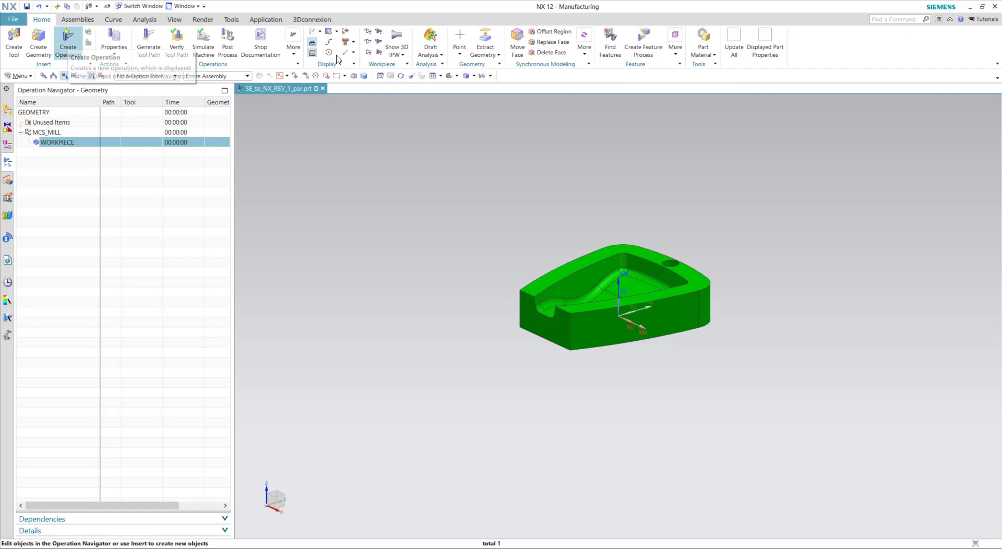
Step: Create CAVITY_MILL with 13 %Tool depth per cut, generate its roughing toolpath, and accept it
click(67, 44)
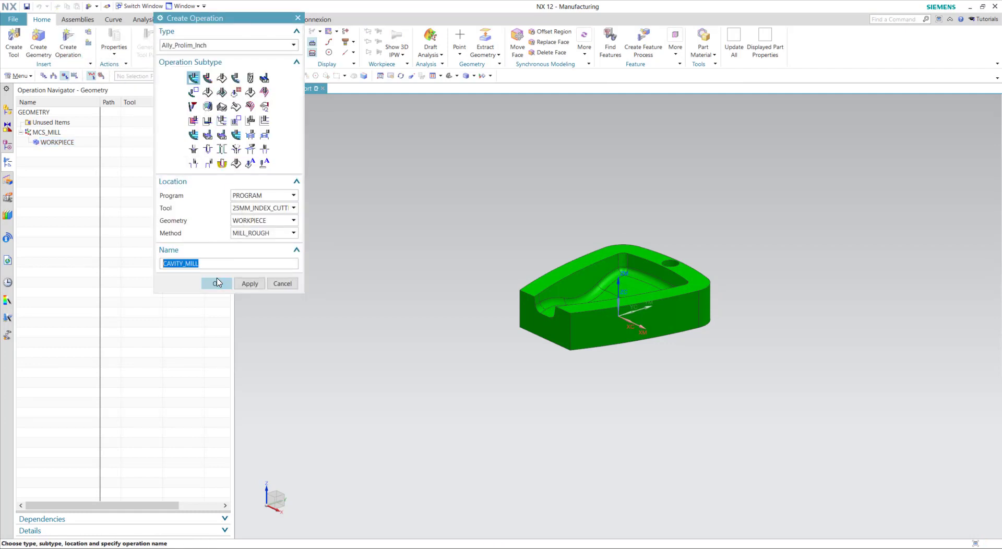
click(216, 284)
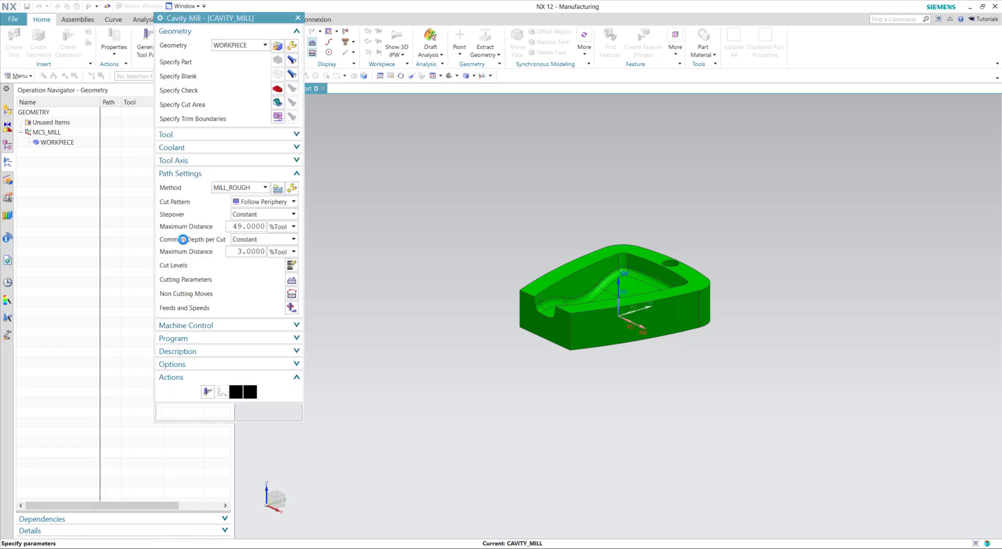
click(235, 255)
text(1)
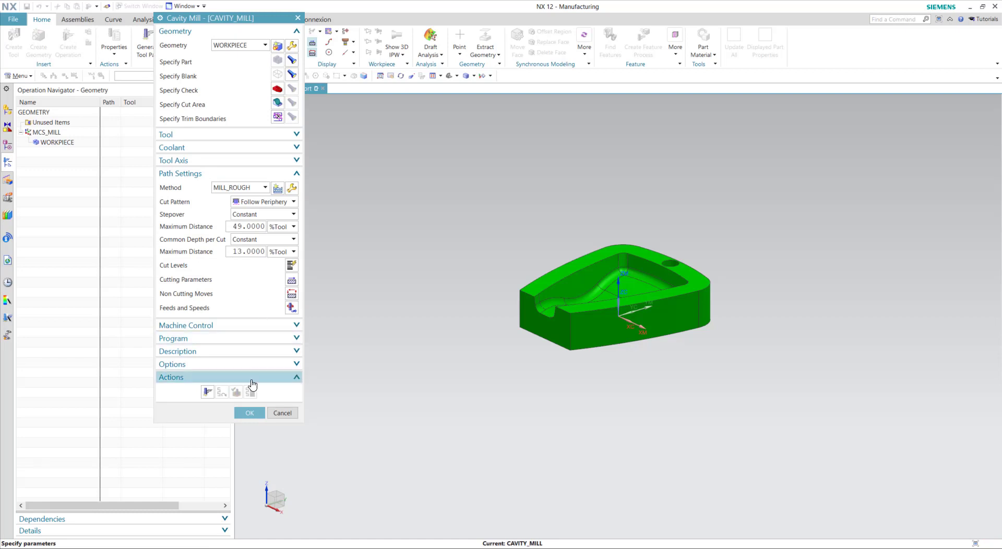
click(207, 391)
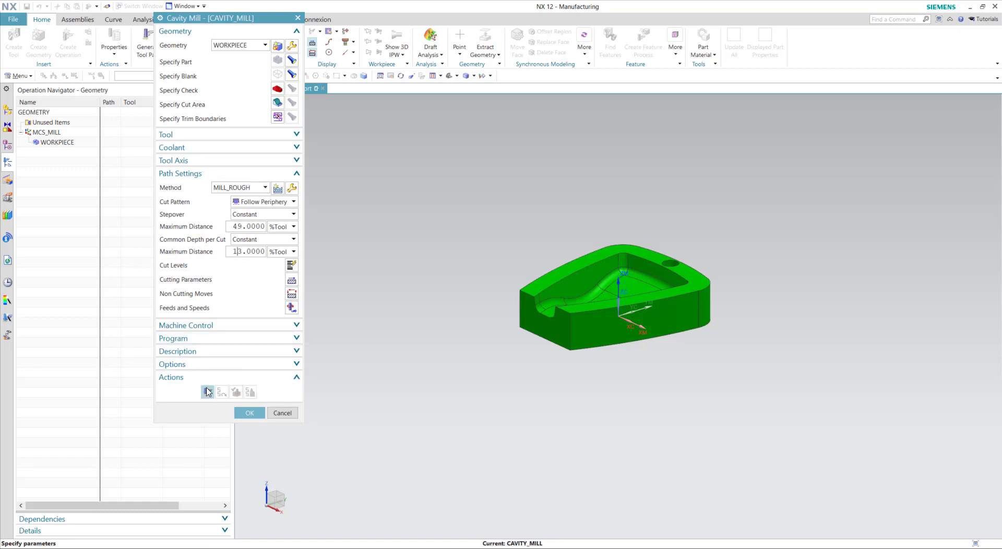
middle_click(227, 320)
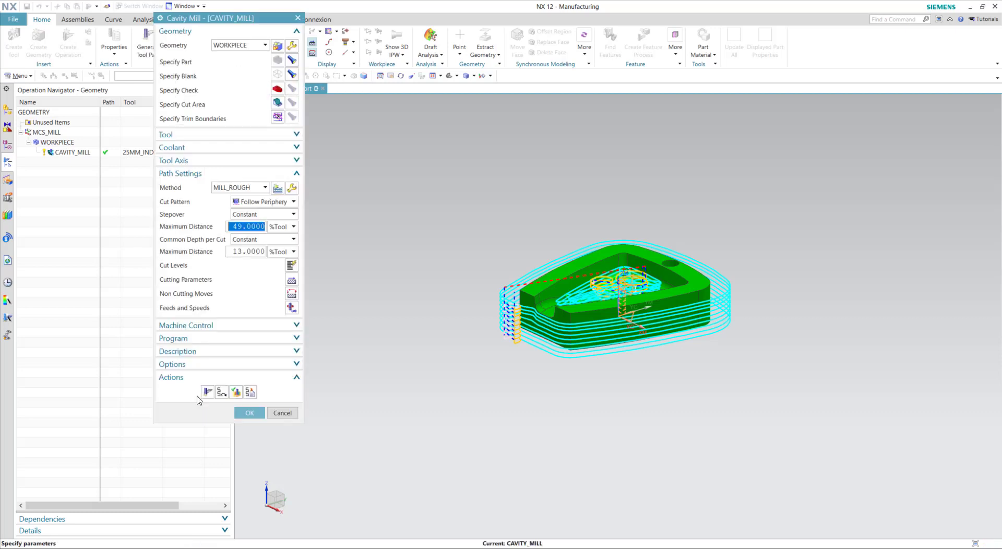
click(251, 411)
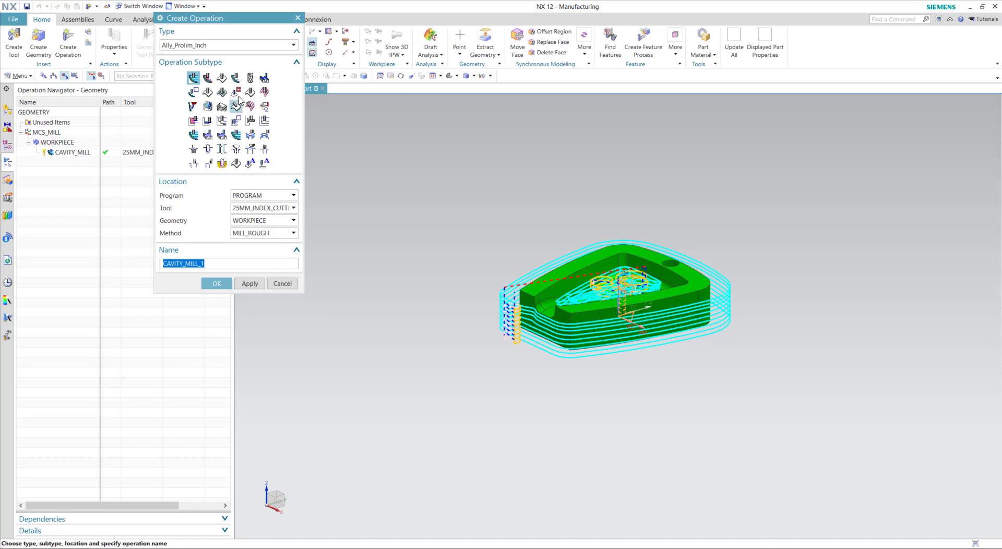
Step: Create a Face Milling Area operation with the 0.75_ENDMILL tool and MILL_FINISH method
click(264, 77)
click(265, 207)
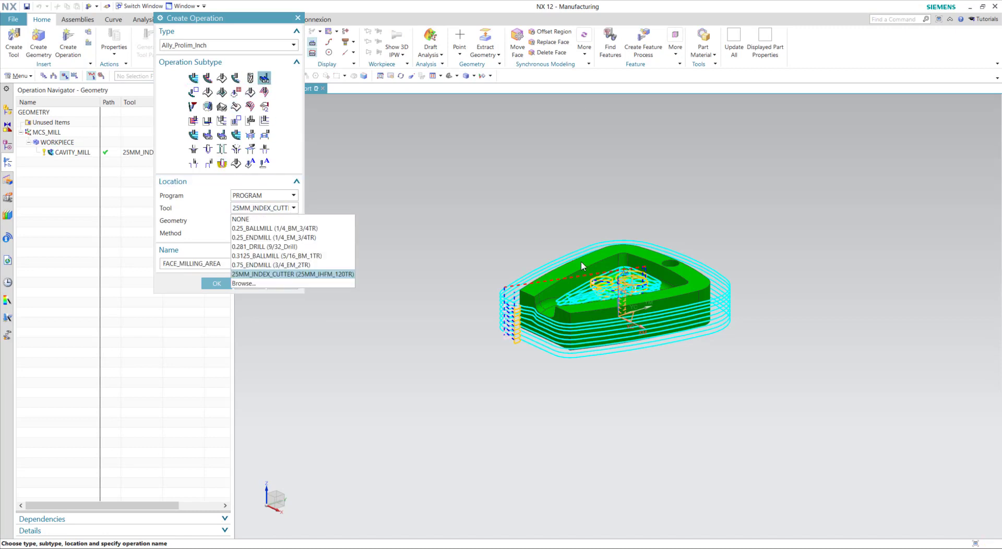
click(256, 265)
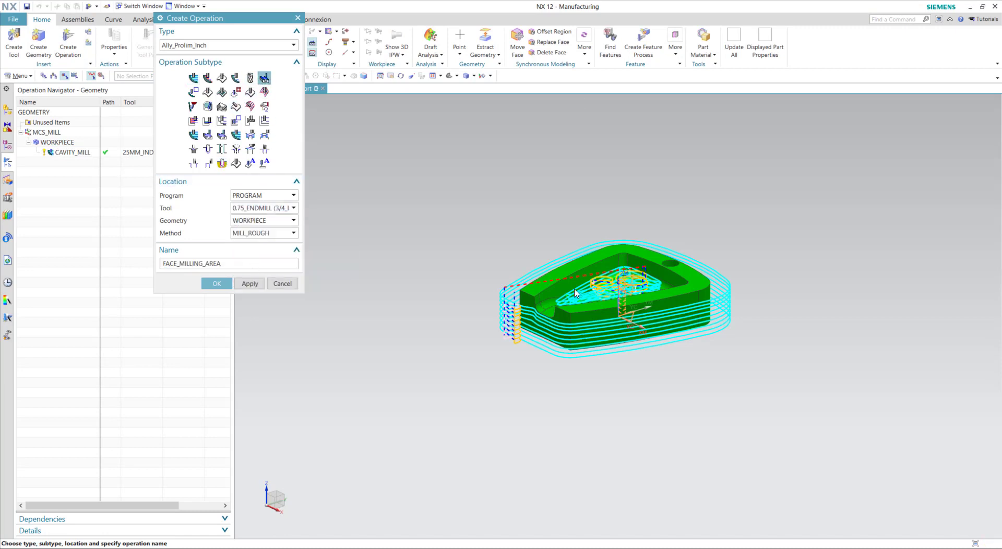
click(261, 233)
click(261, 264)
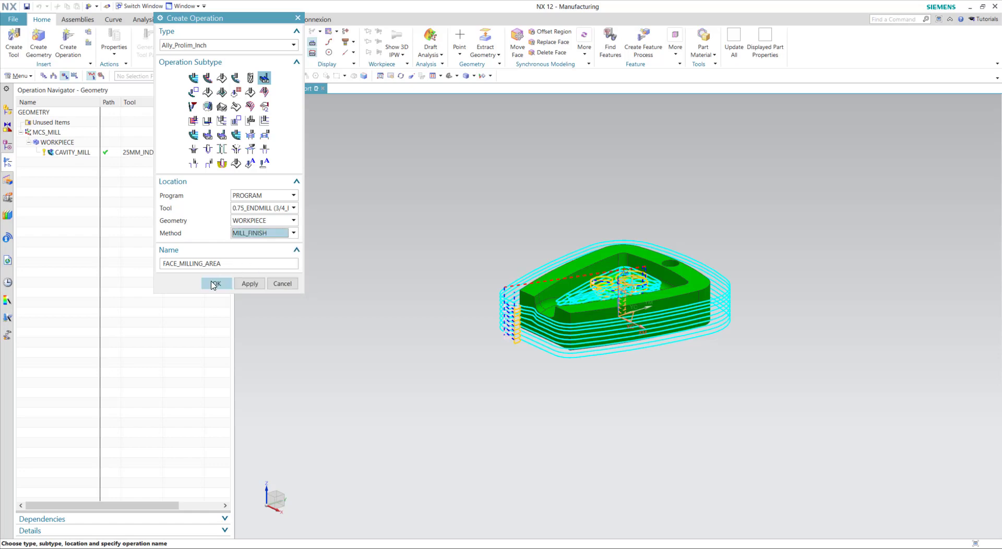
click(218, 281)
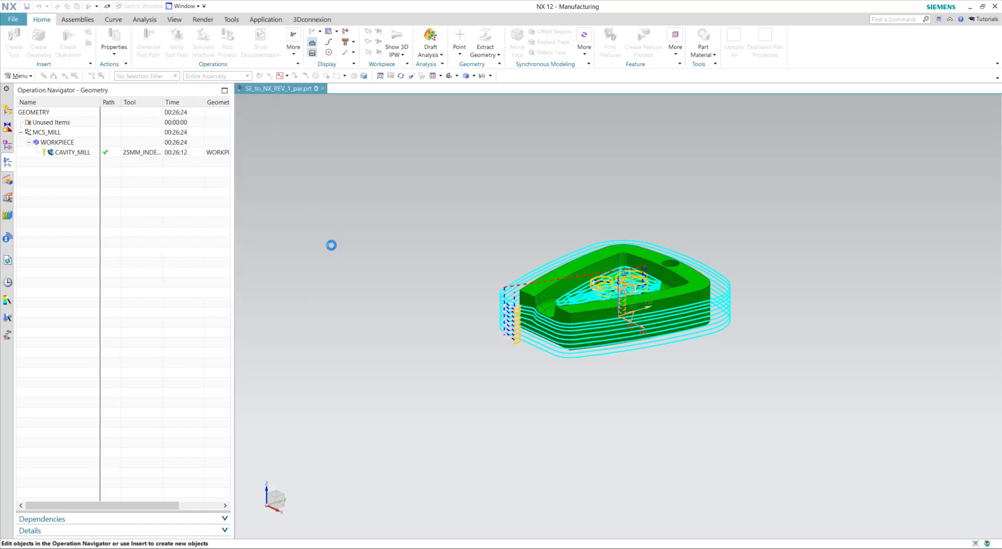
Step: Specify the part's top face as the cut area floor
key(ctrl+f)
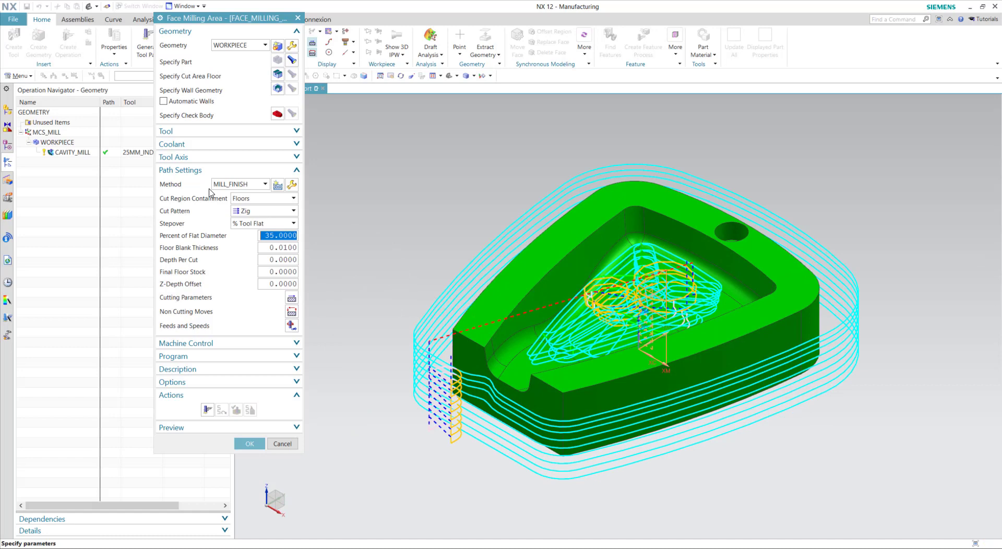
key(Escape)
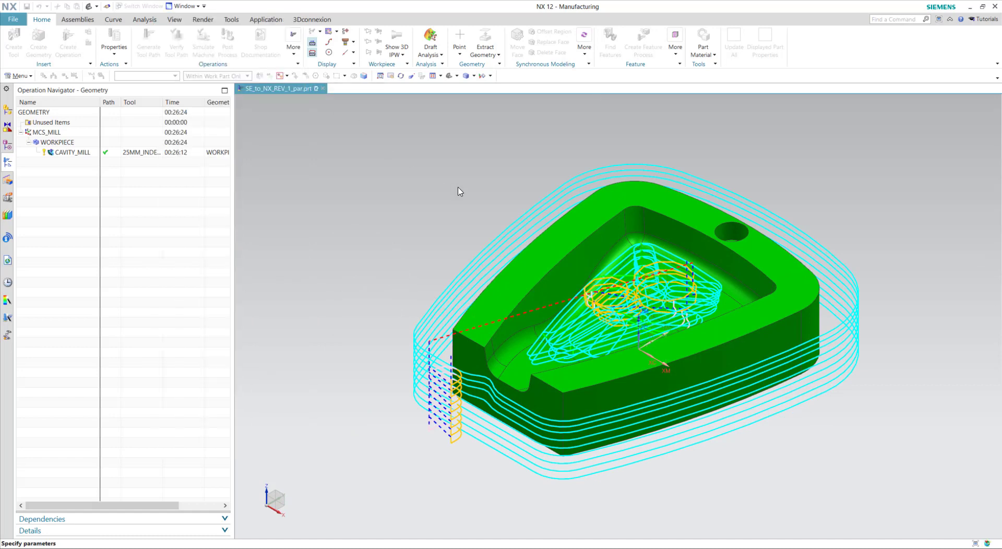
click(574, 217)
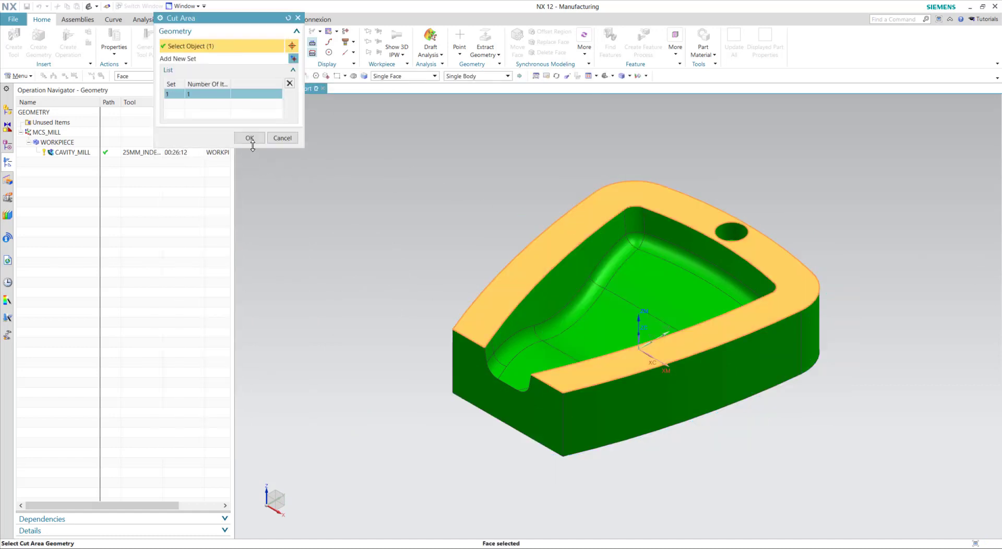
click(250, 139)
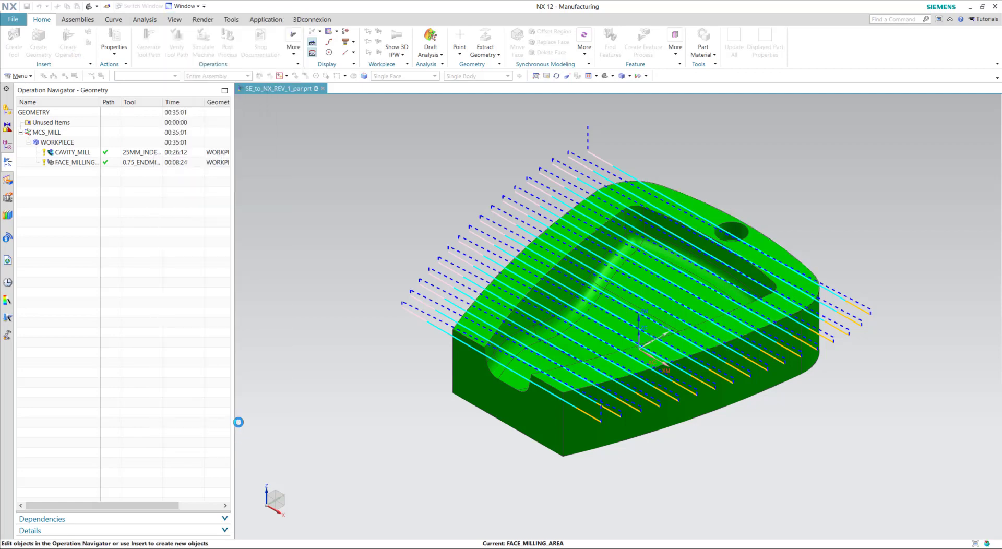
Step: Create a ZLEVEL_PROFILE finishing operation
click(68, 42)
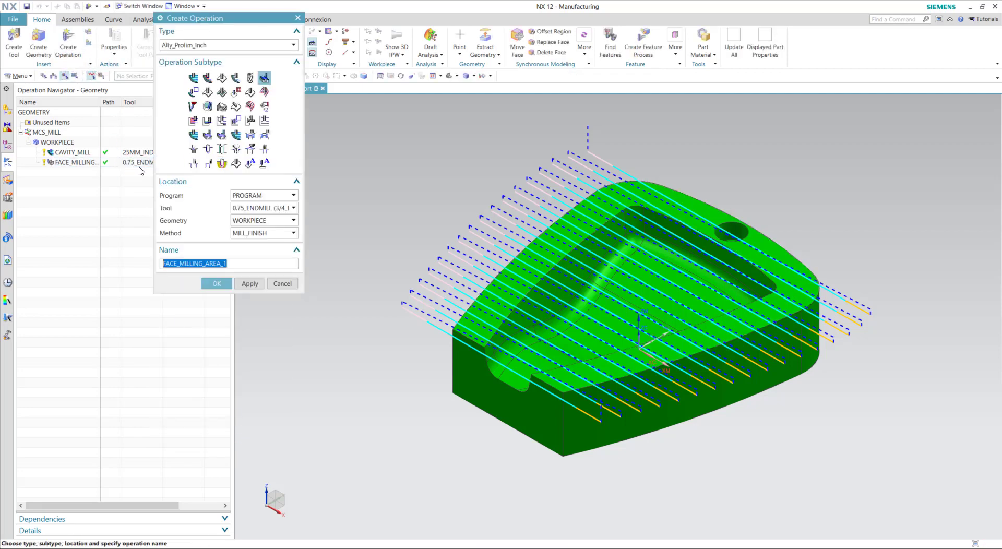
click(193, 91)
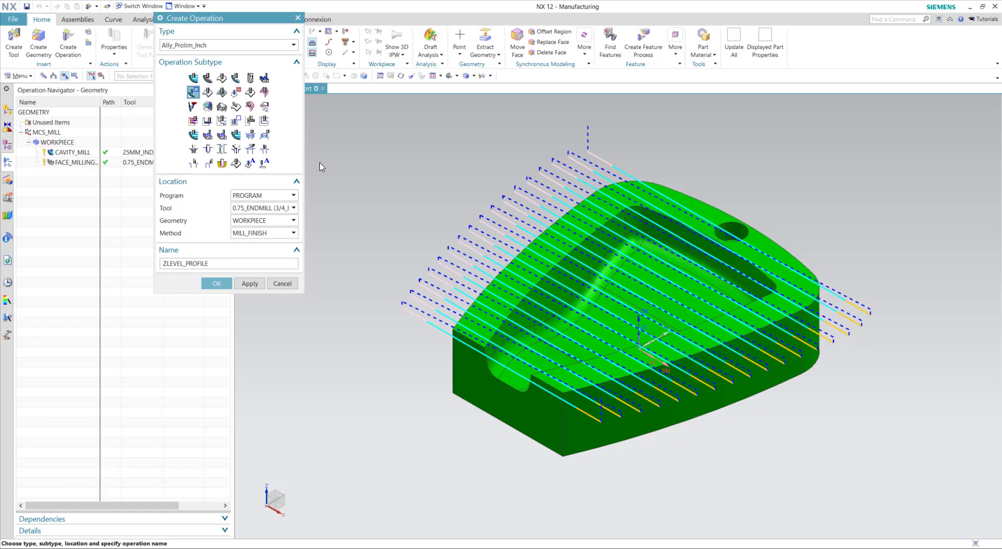
click(225, 284)
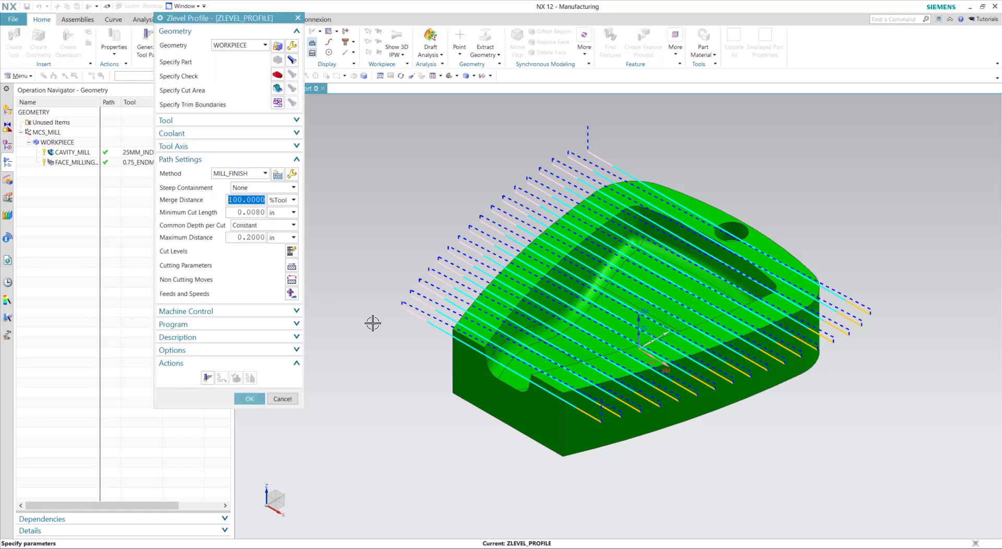
middle_click(291, 102)
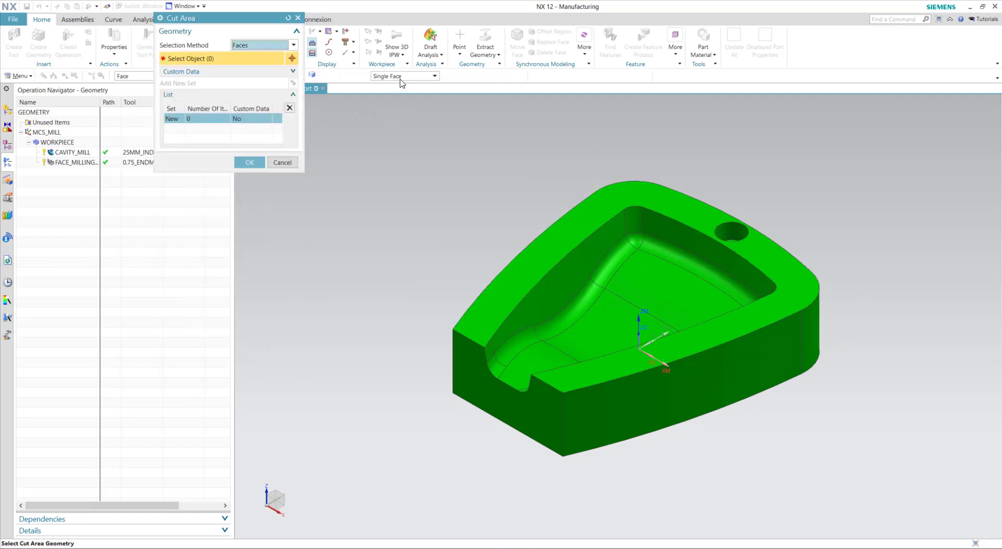
Step: Select the outer side walls as cut area with Tangent Faces, then generate and accept the toolpath
click(403, 77)
click(389, 95)
click(673, 397)
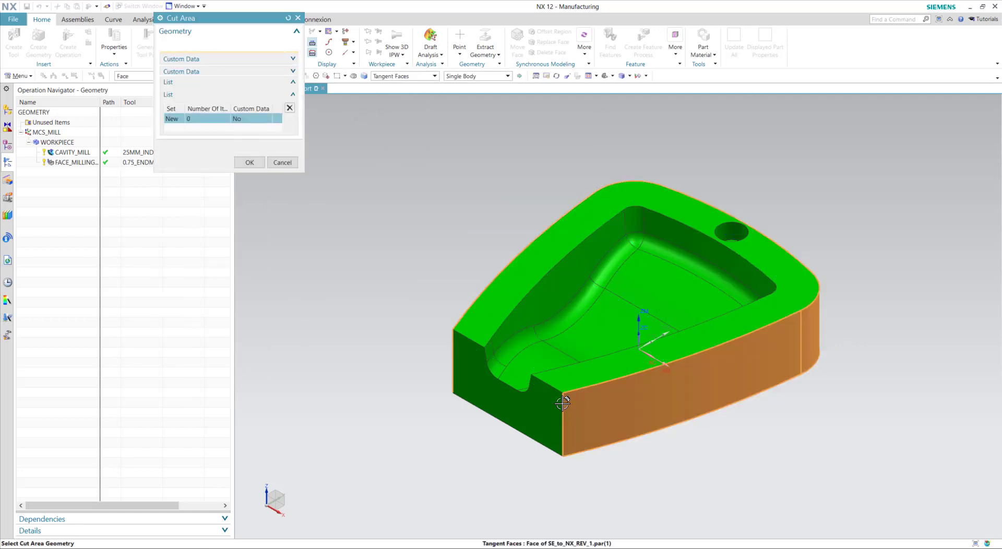
click(249, 150)
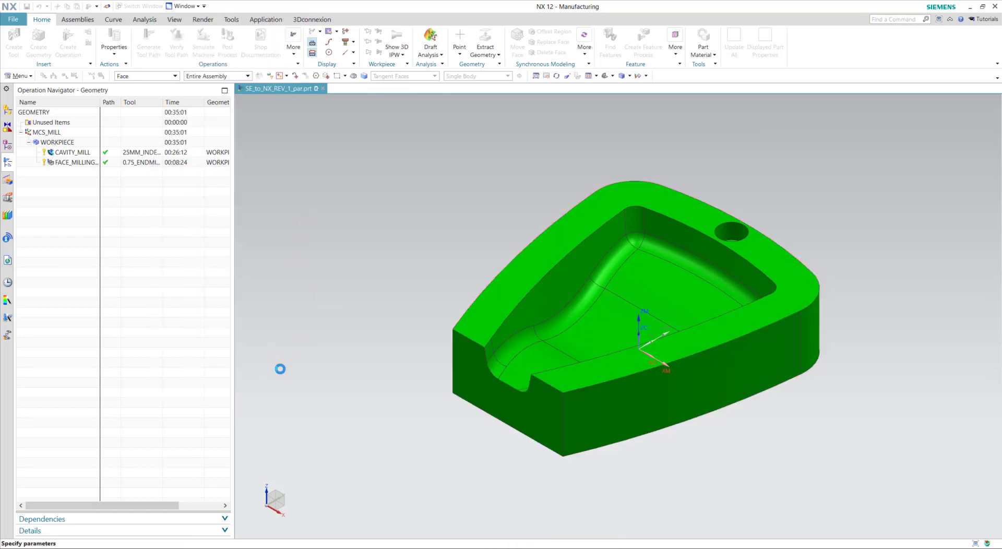
middle_click(344, 300)
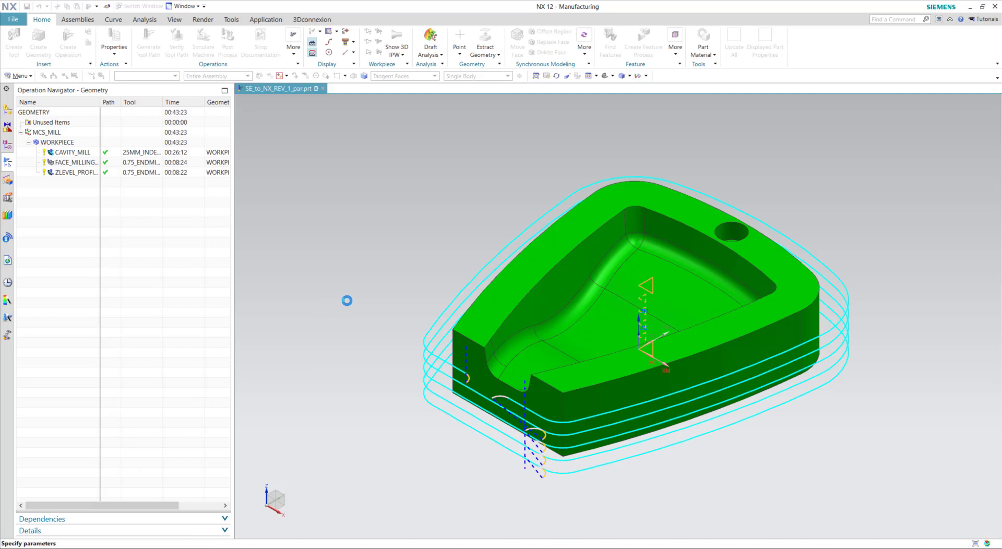
middle_drag(346, 299, 344, 340)
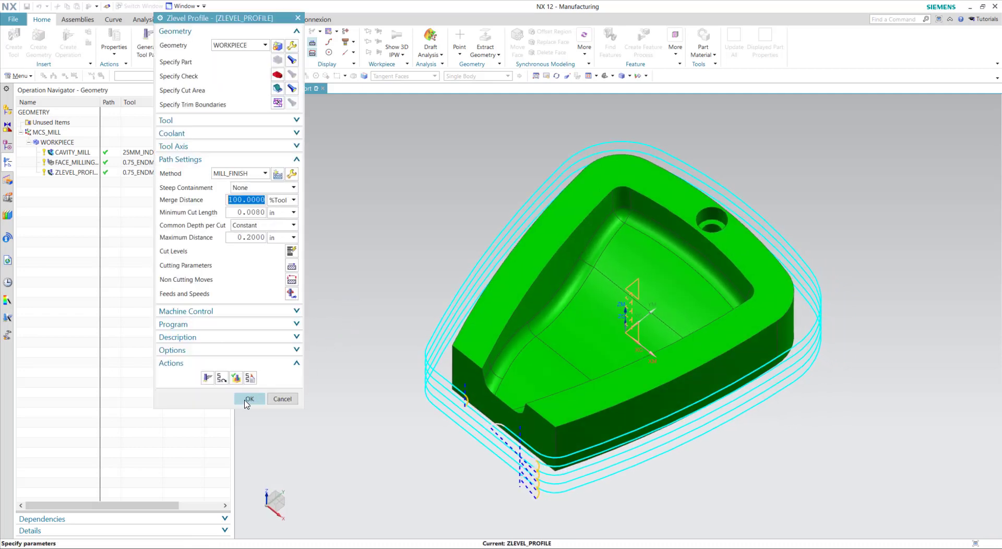
click(249, 400)
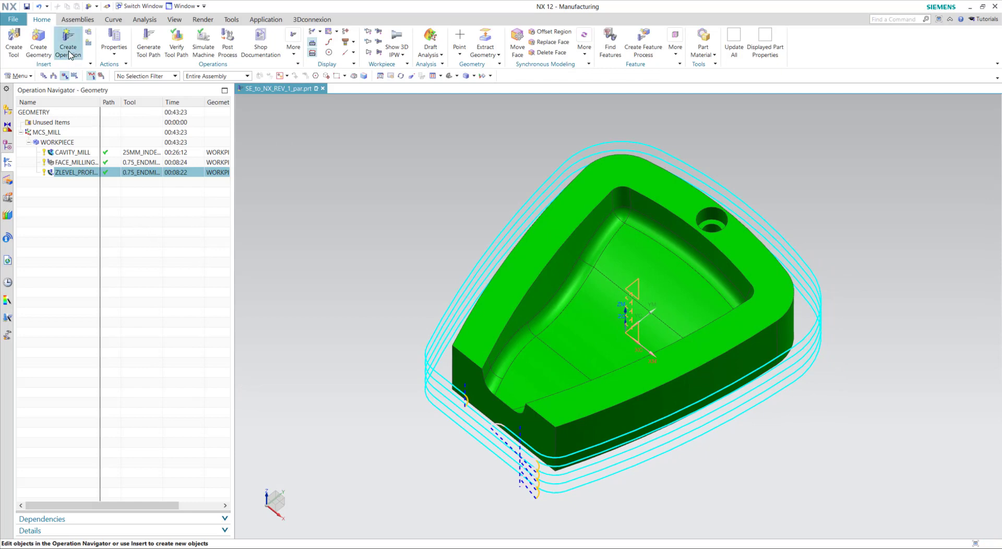
Step: Create a DRILLING operation using the 0.281_DRILL tool
click(69, 50)
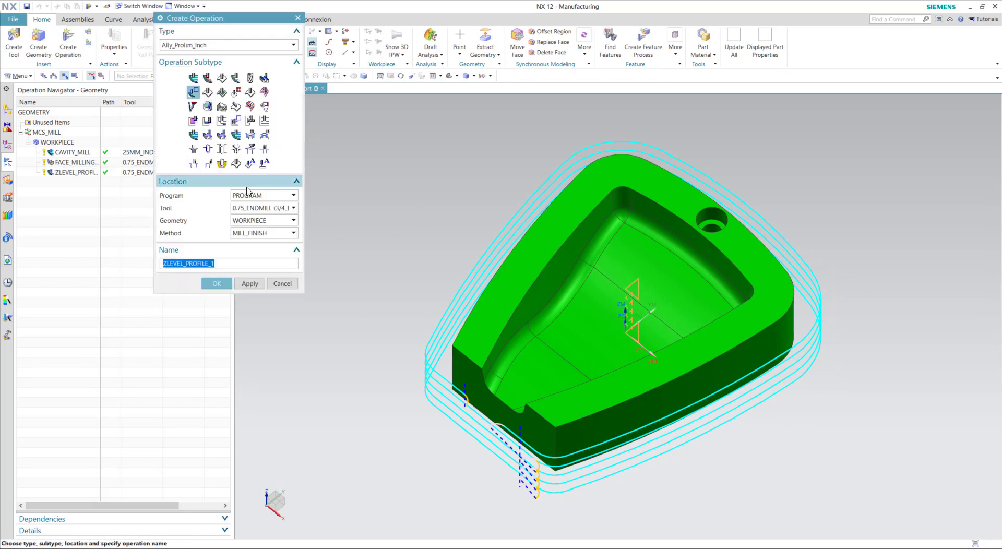
click(208, 149)
click(263, 208)
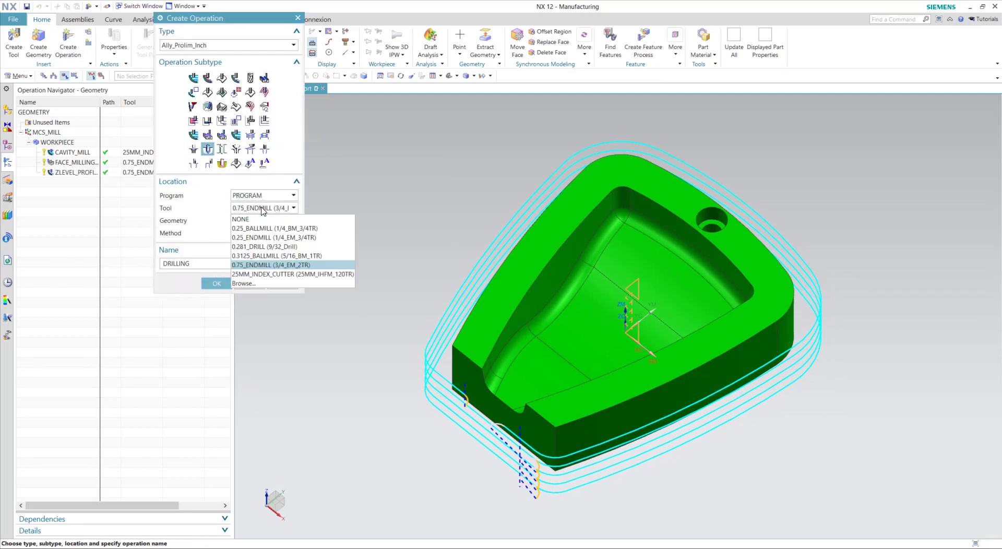
click(264, 247)
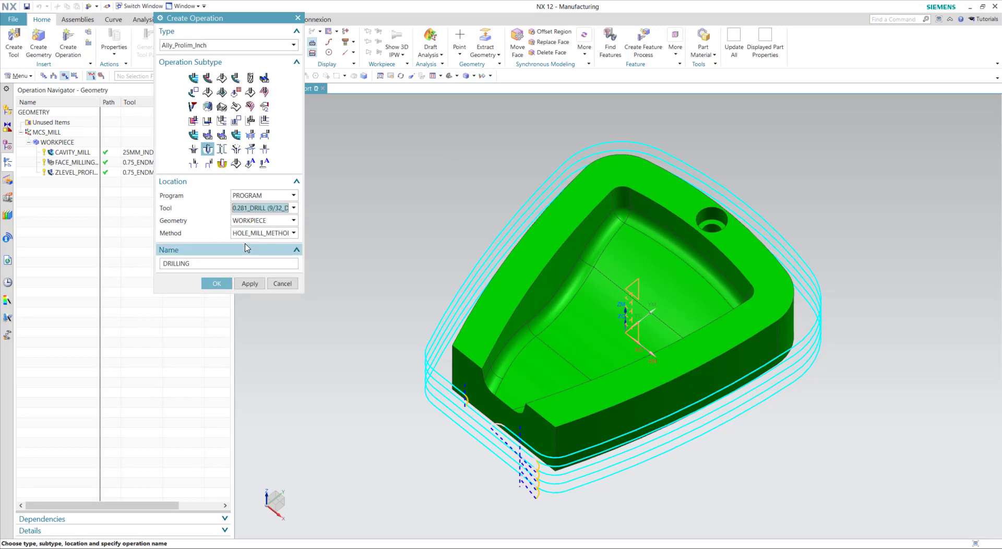
click(217, 284)
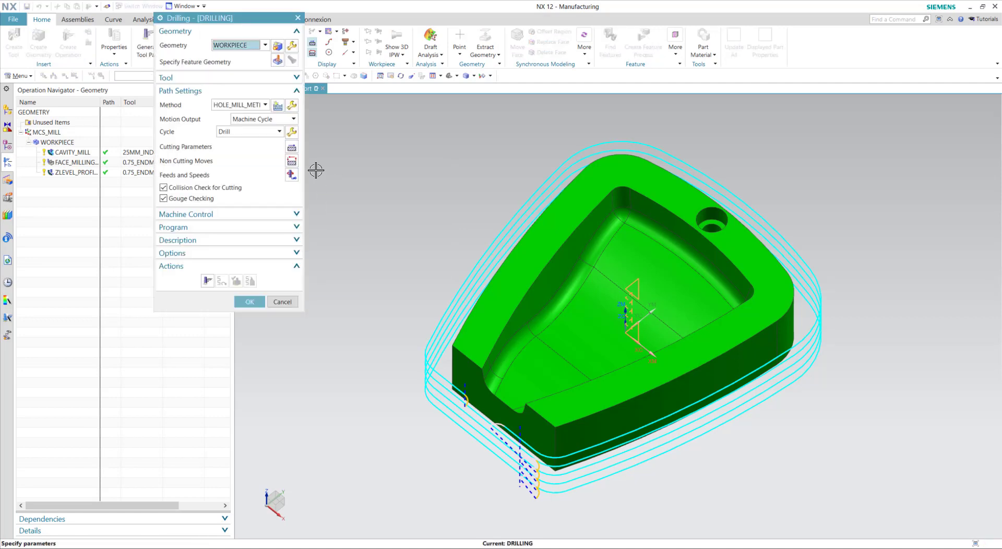
Step: Pick the rim hole as feature geometry set to Through, then generate and accept the drilling toolpath
key(Escape)
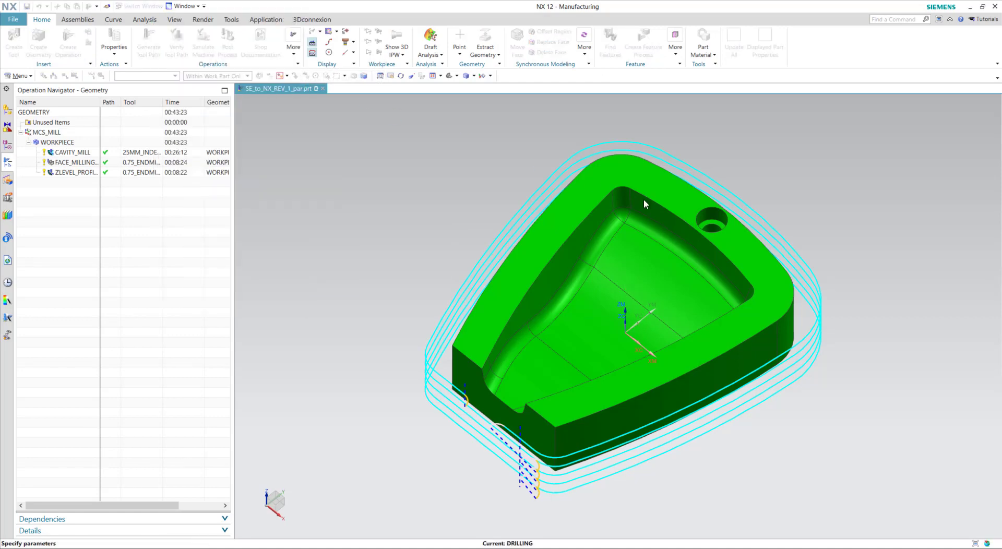
click(713, 217)
click(278, 70)
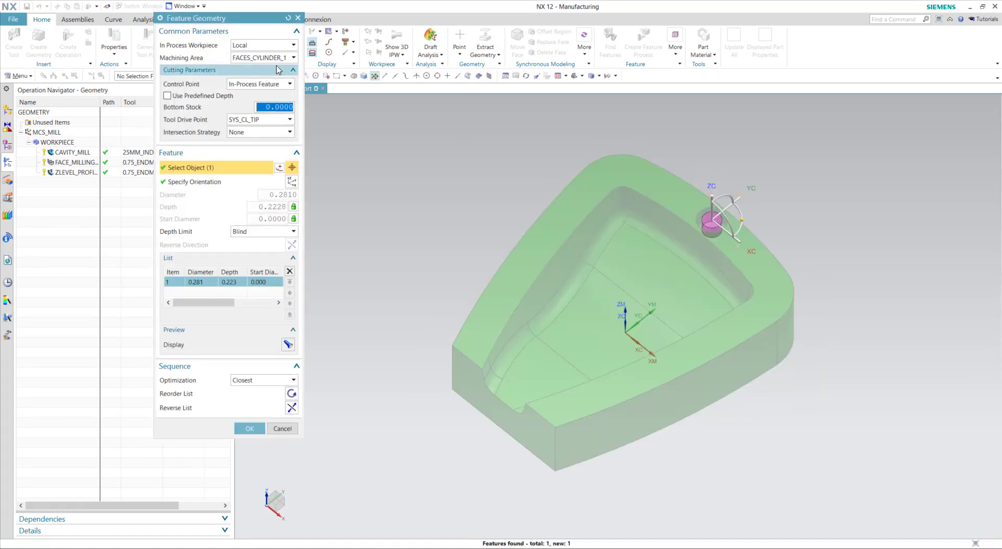
click(271, 58)
click(272, 76)
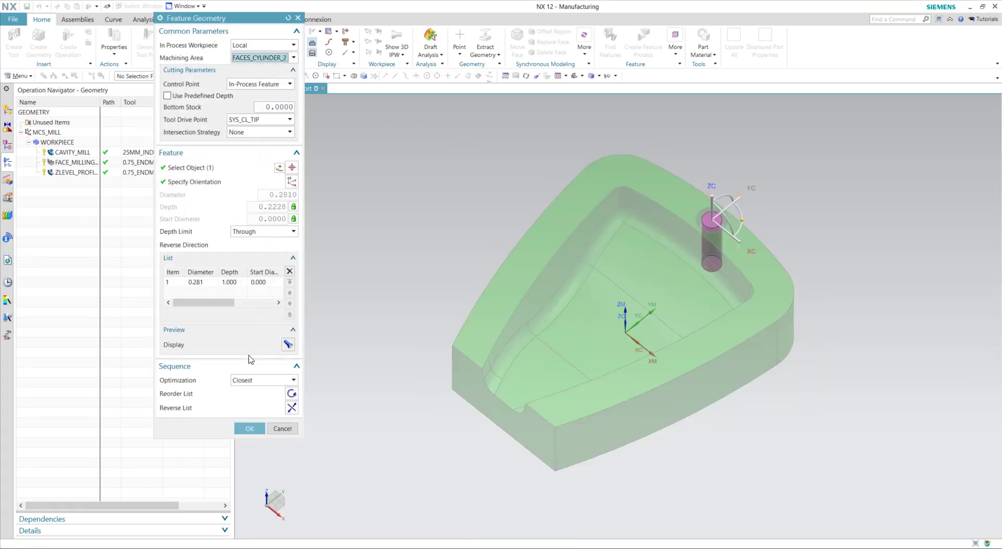
middle_click(564, 536)
click(201, 278)
middle_click(202, 285)
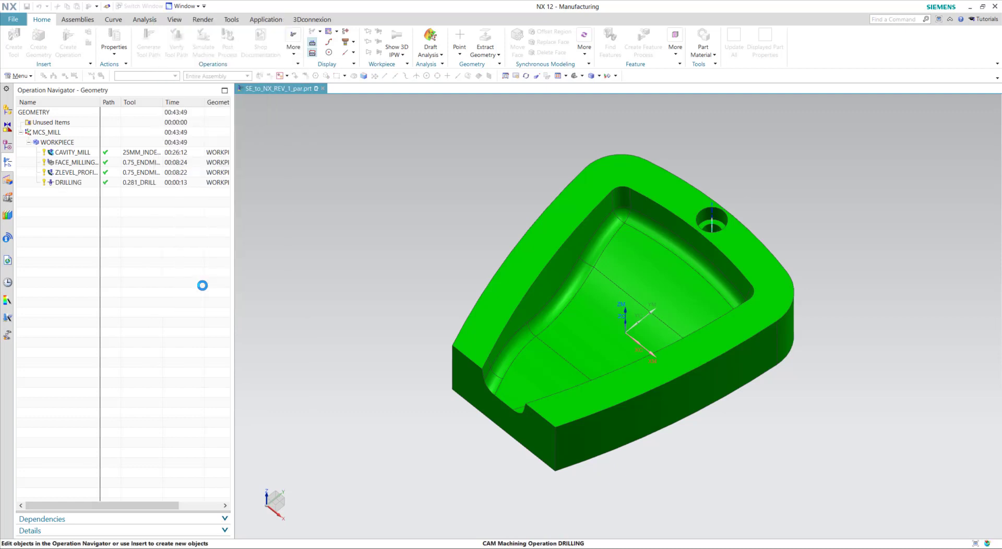
Step: Create a HOLE_MILLING operation with the 0.25_ENDMILL tool and MILL_FINISH method
click(252, 301)
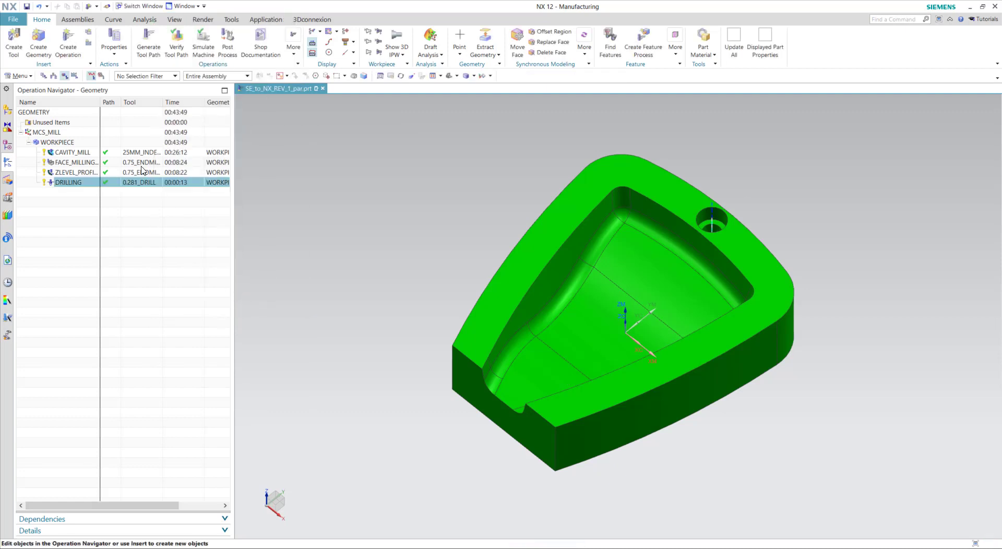
click(68, 41)
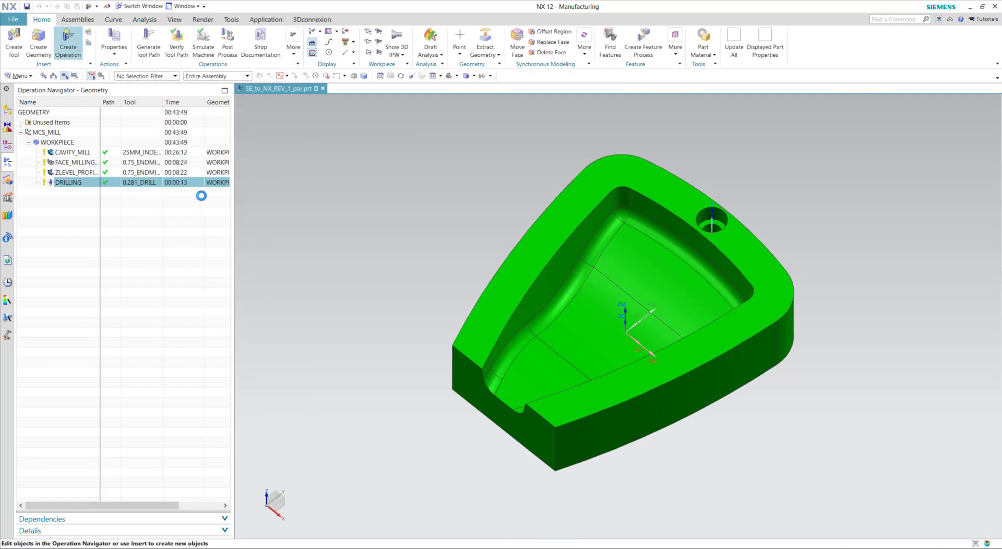
click(250, 135)
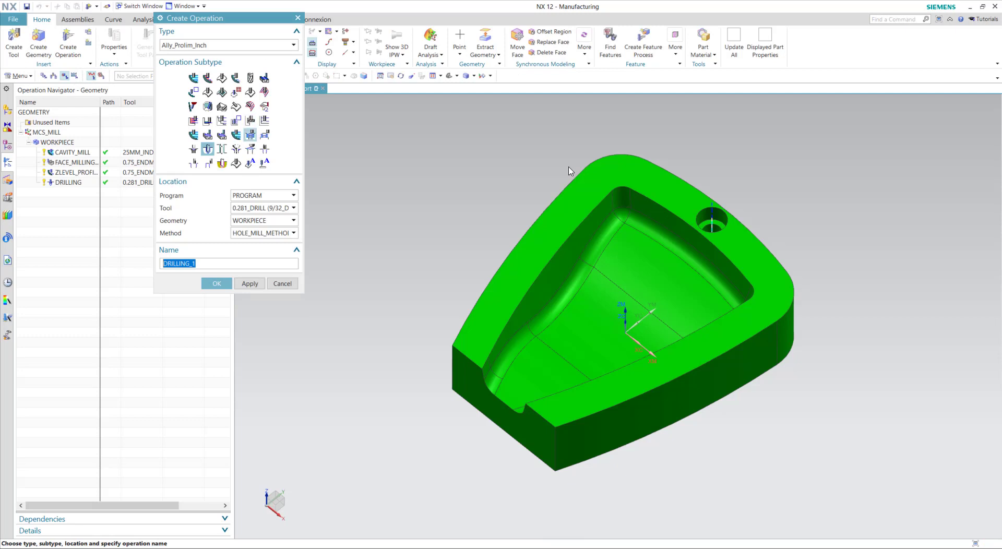
click(257, 207)
click(268, 228)
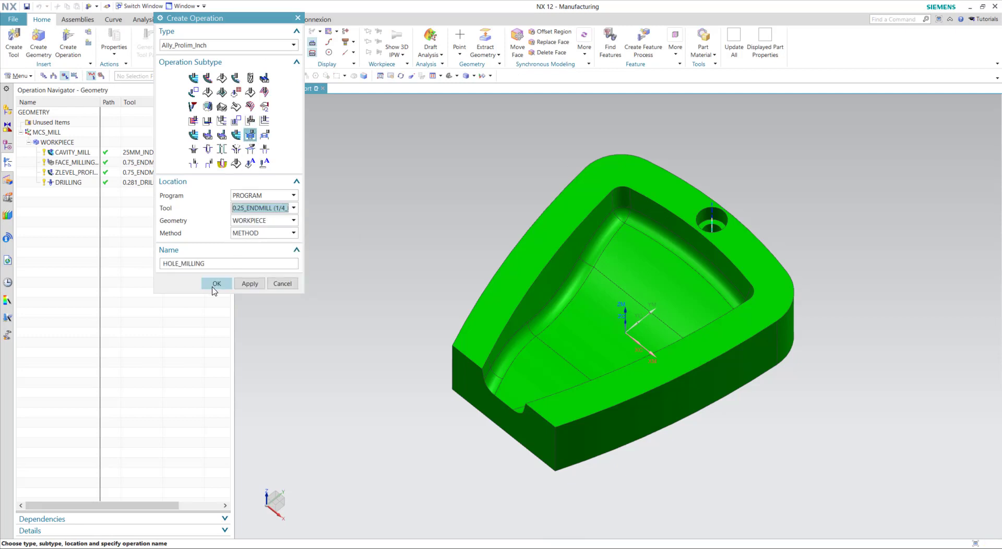
click(261, 233)
click(256, 259)
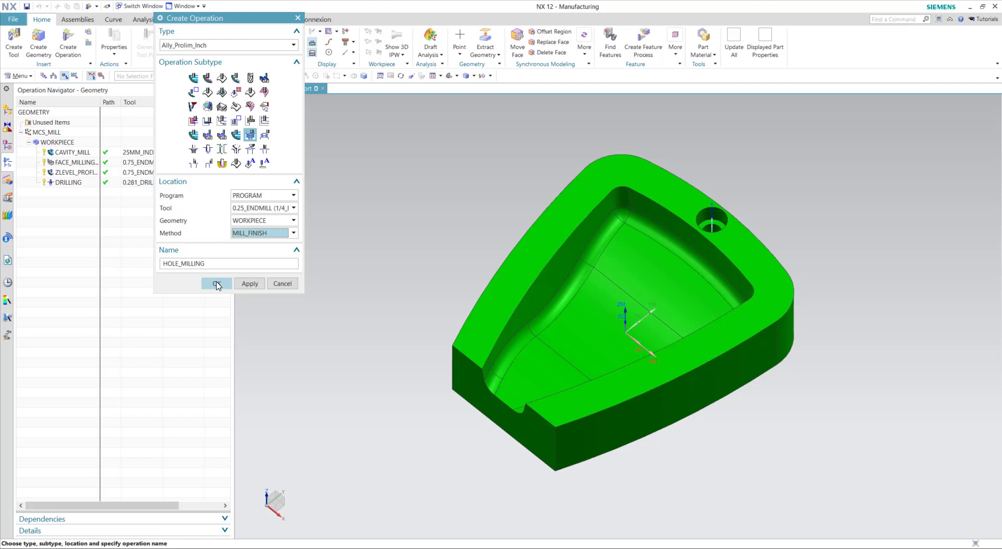
click(217, 284)
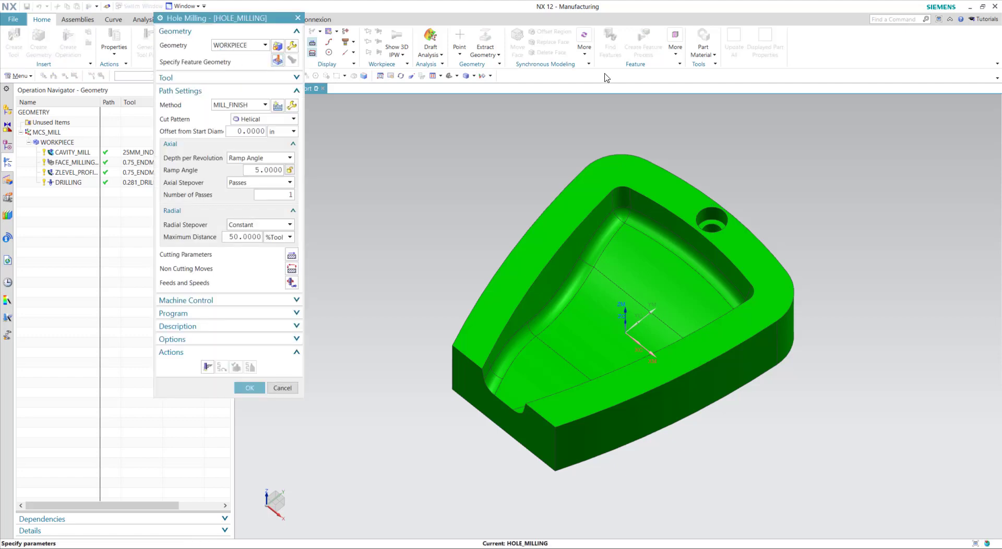
Step: Specify the rim hole as feature geometry, generate the helical toolpath, and reopen the operation
key(Escape)
click(711, 220)
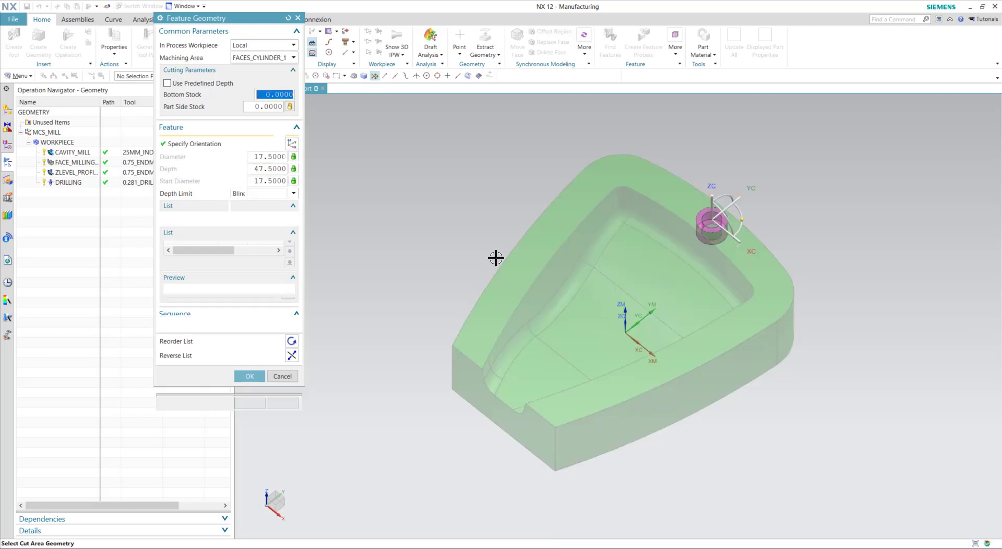
click(250, 403)
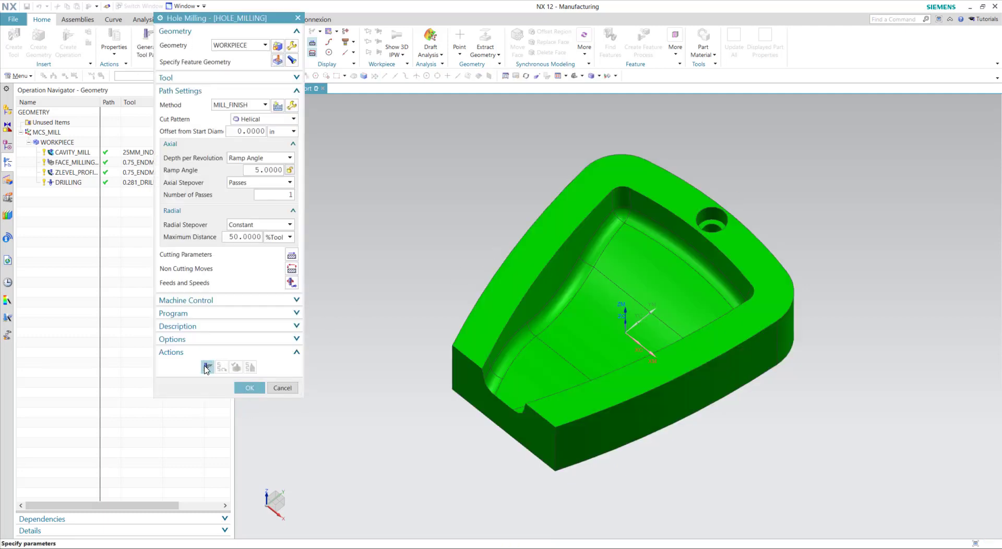
click(208, 367)
key(Return)
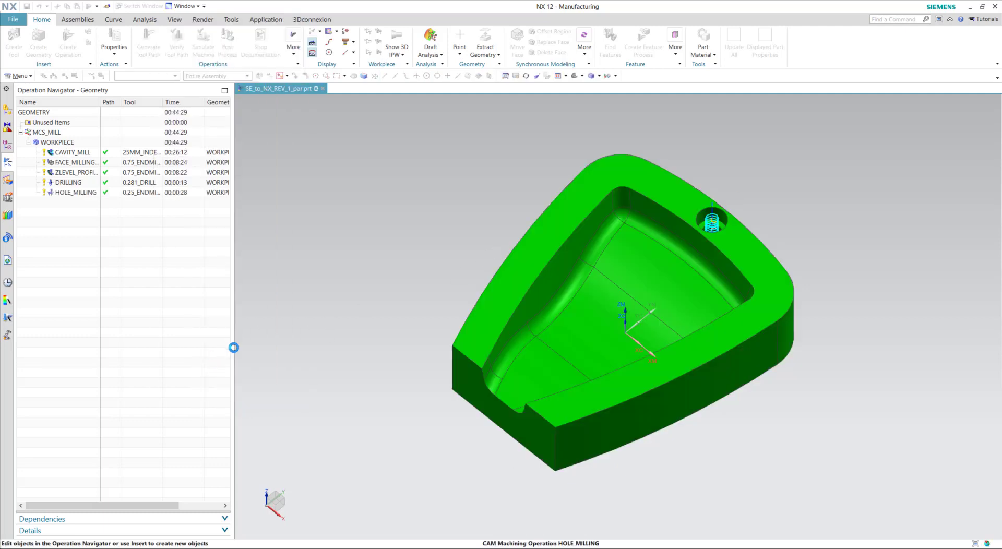
double_click(125, 192)
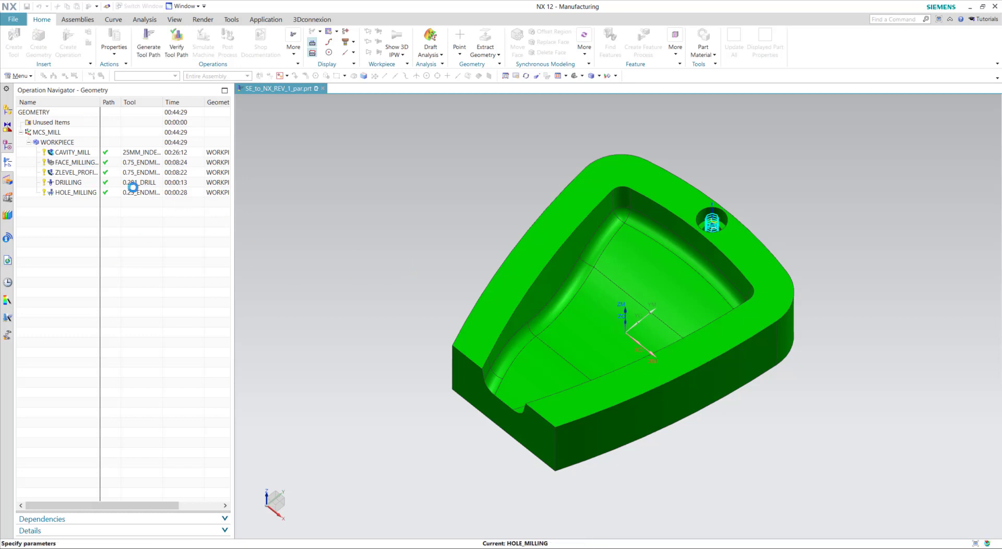
Step: Close the Hole Milling settings dialog
click(282, 387)
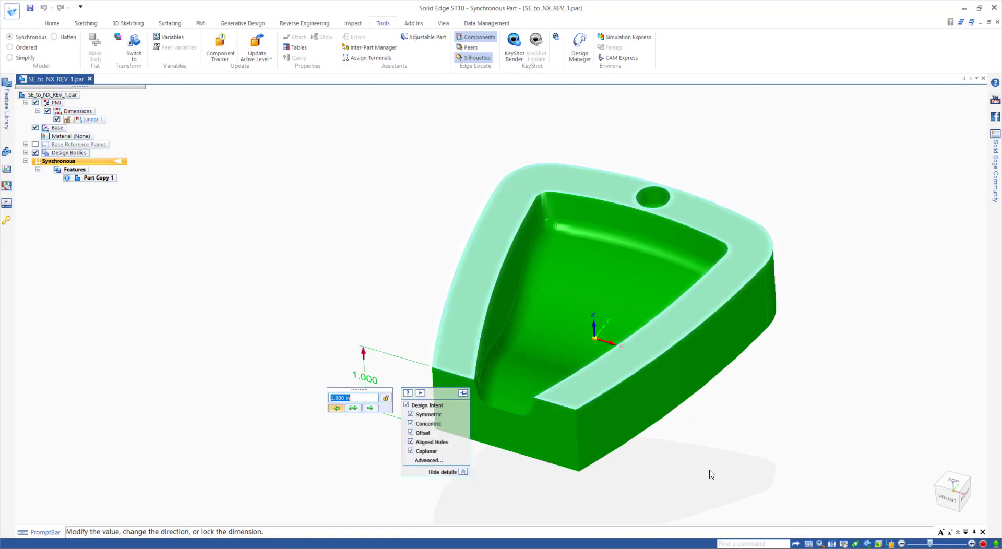
Step: Change the 1.000 height dimension to 1.250
text(1.25)
key(Return)
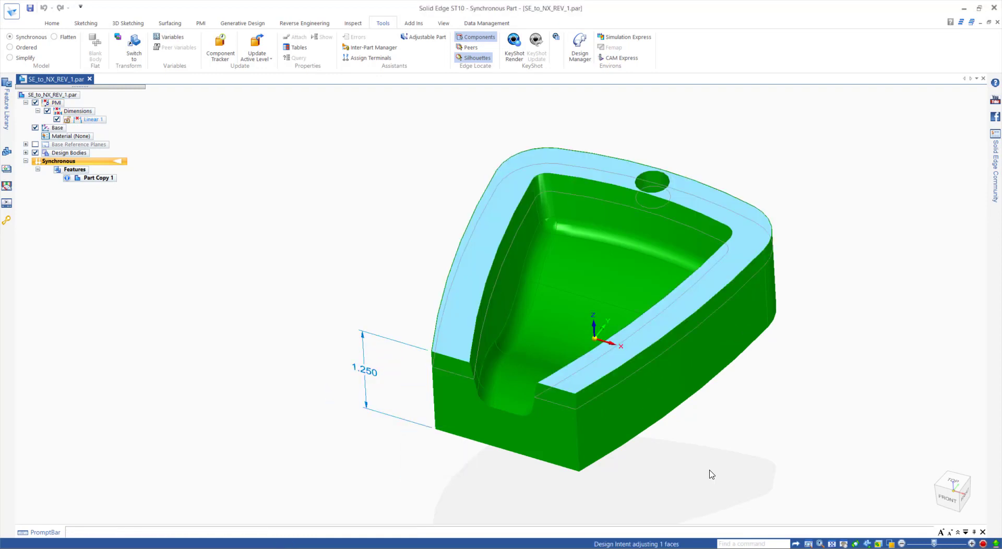
middle_drag(484, 232, 662, 196)
Step: Move the hole to a new position on the rim and save the part
click(660, 193)
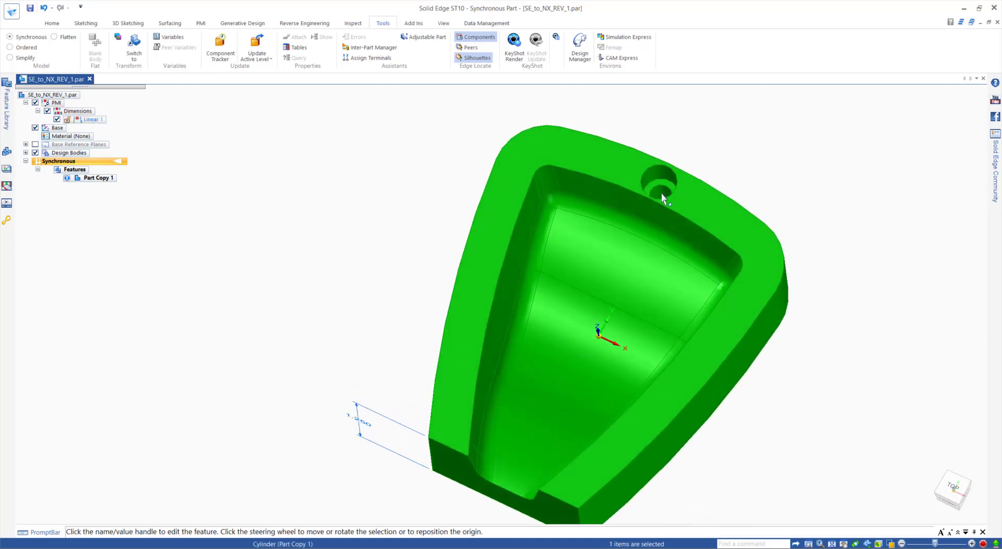
middle_drag(662, 199, 675, 189)
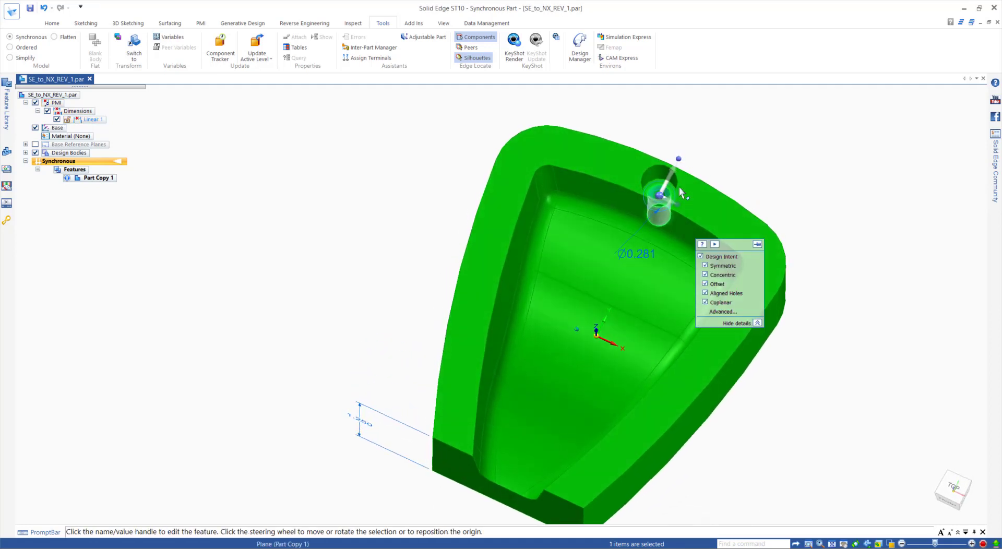
key(Escape)
click(651, 193)
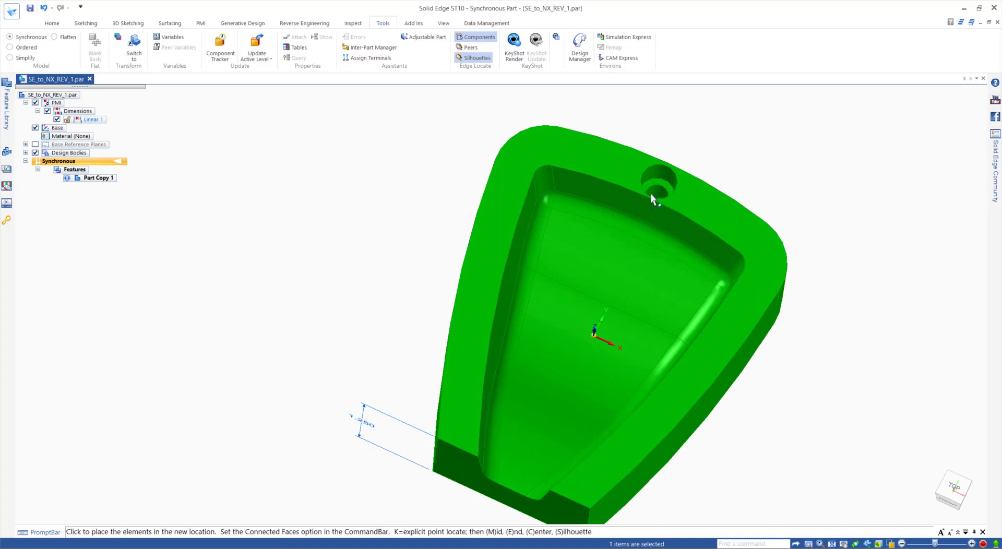
click(591, 176)
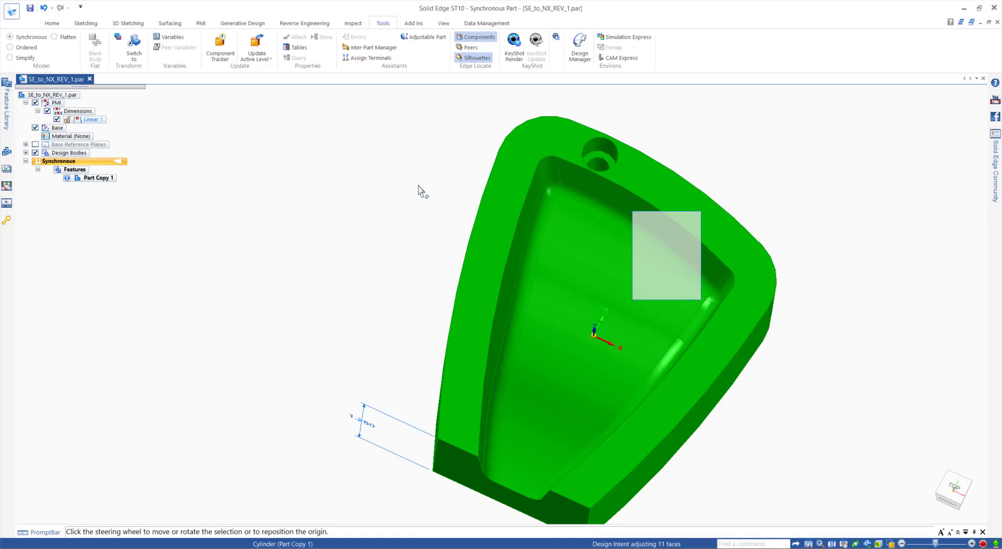
middle_drag(424, 193, 250, 188)
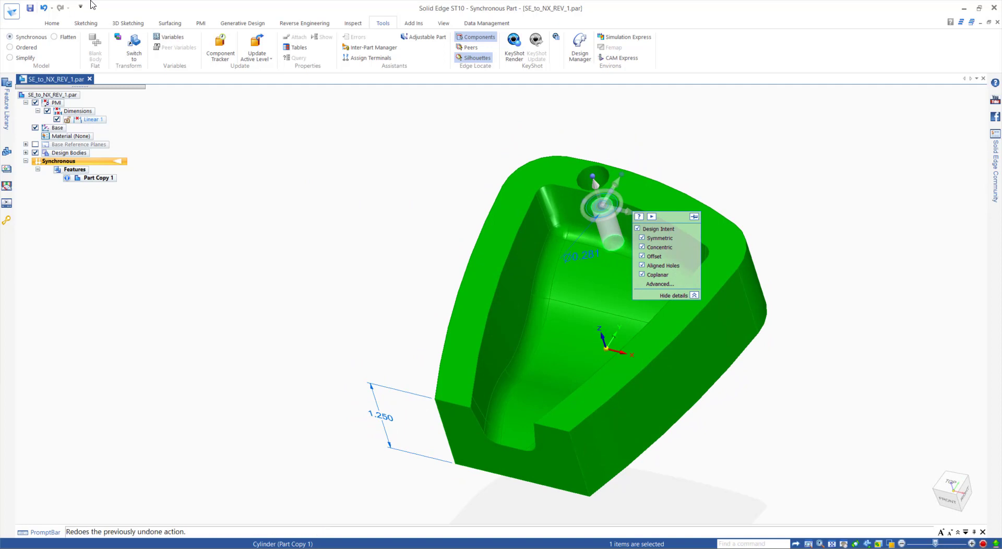
click(30, 8)
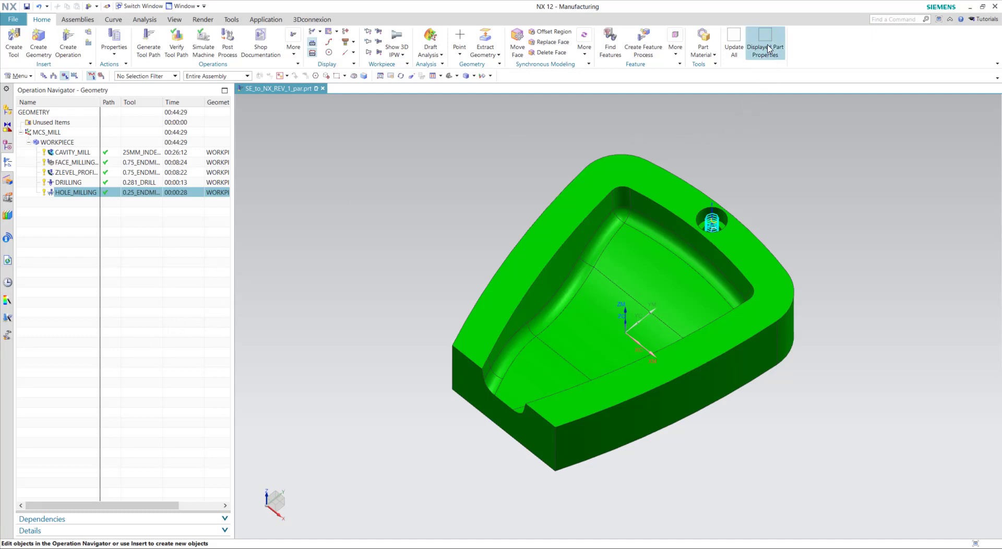
Step: Reload the part from the revised Solid Edge file via Displayed Part Properties, bringing in the taller body and moved hole
click(769, 61)
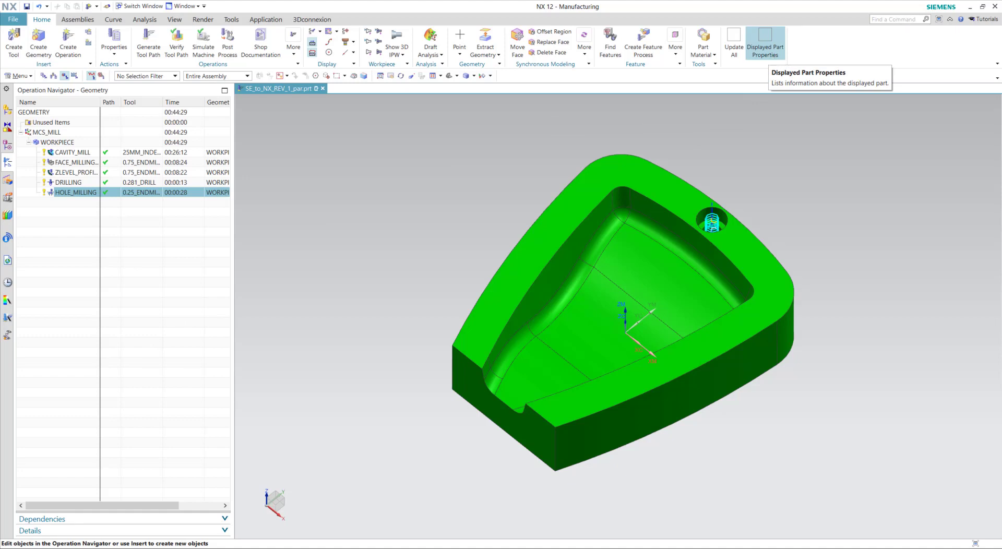
click(764, 47)
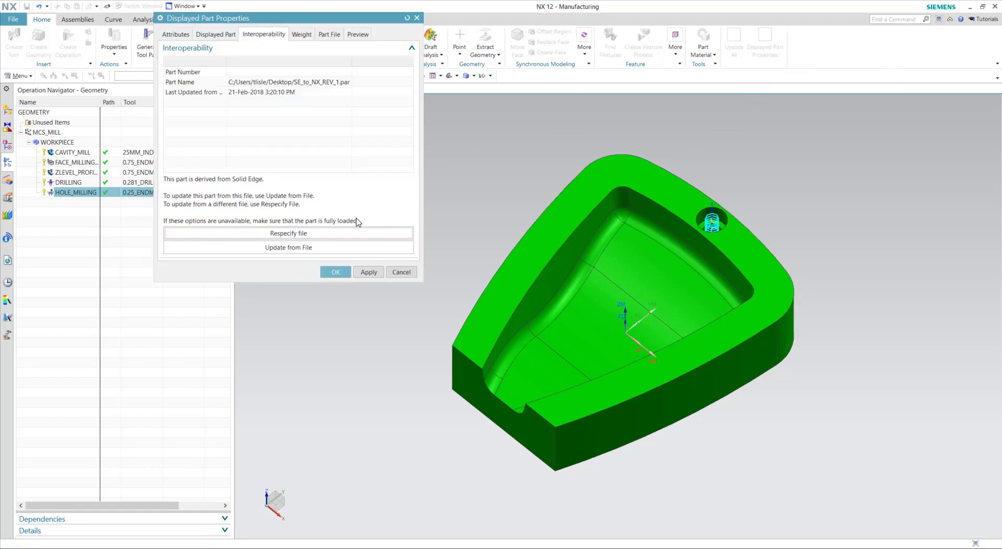
click(287, 250)
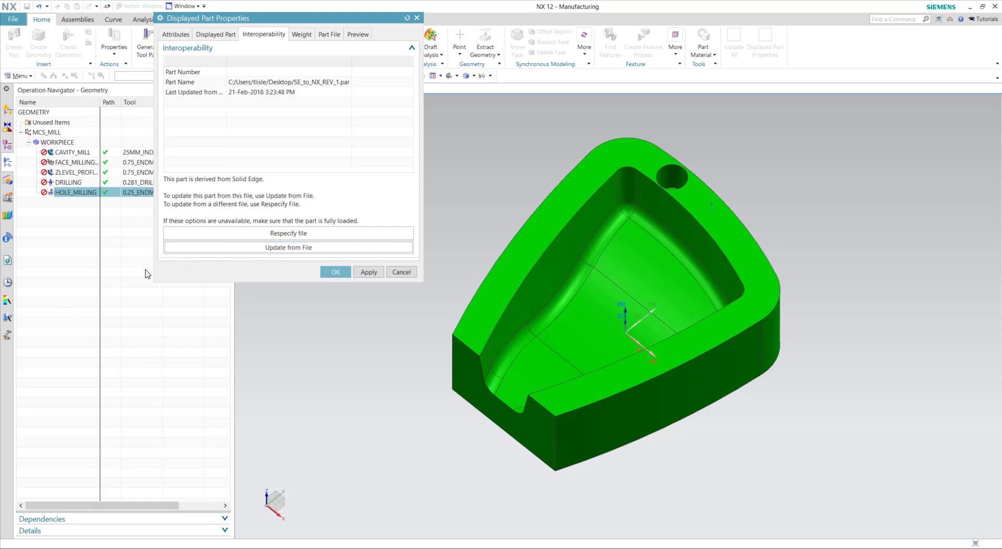
click(335, 272)
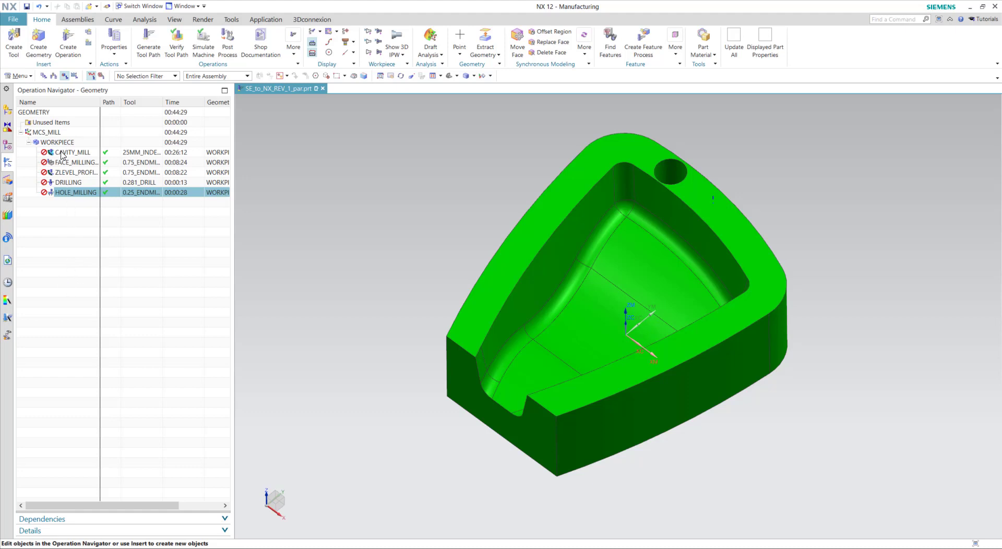
Step: Regenerate tool paths for all five operations under WORKPIECE on the revised part
click(61, 143)
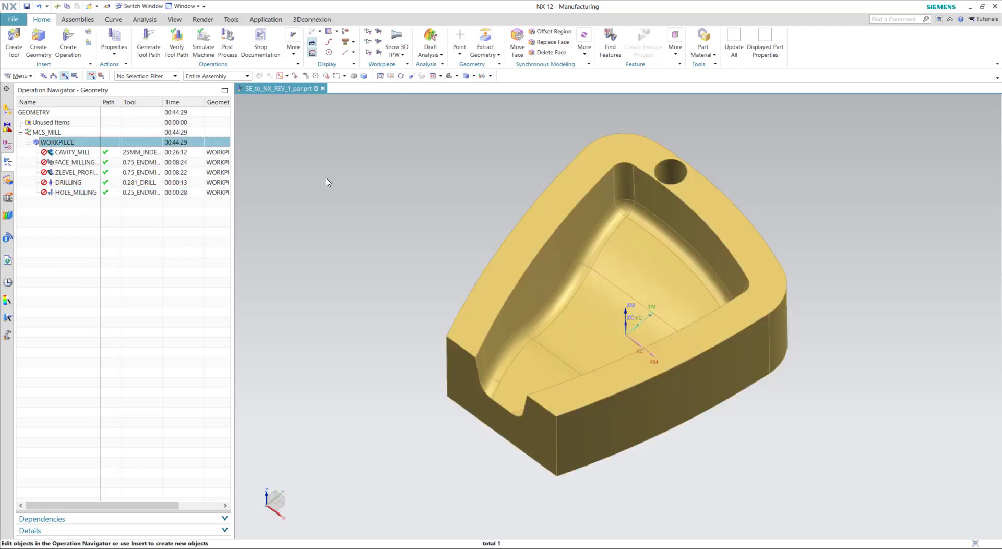
click(148, 41)
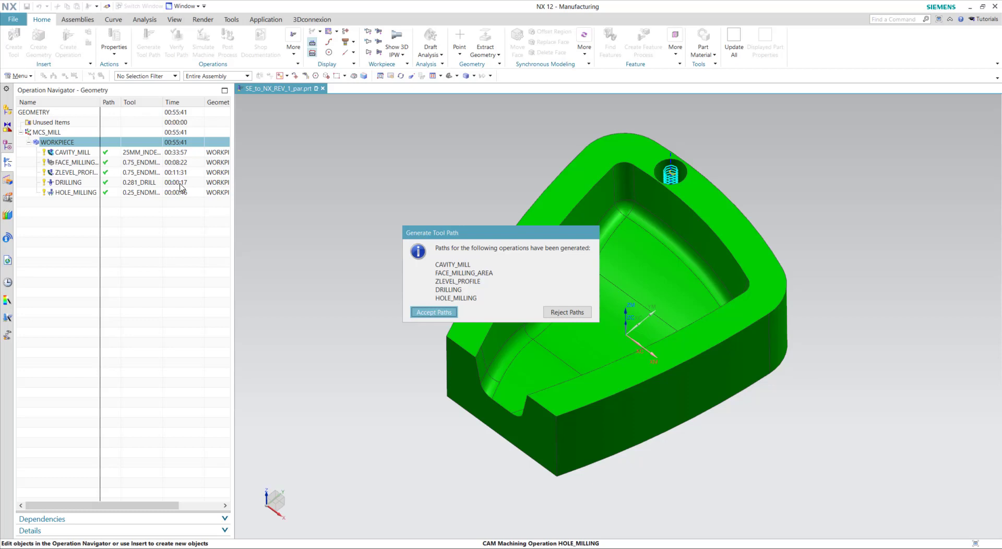
Step: Accept the regenerated paths, then display CAVITY_MILL, FACE_MILLING_AREA, ZLEVEL_PROFILE, DRILLING and HOLE_MILLING toolpaths in turn
click(432, 312)
click(78, 152)
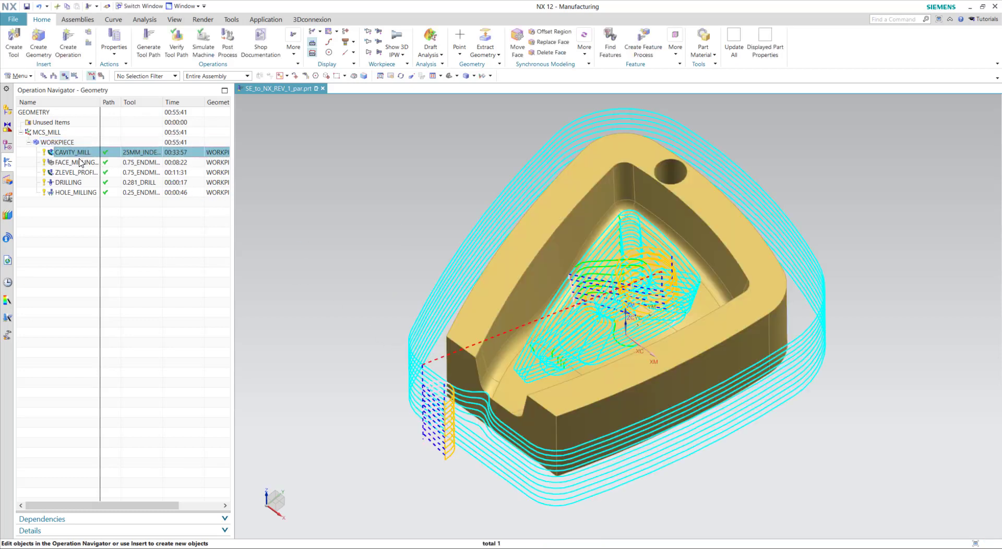
click(73, 163)
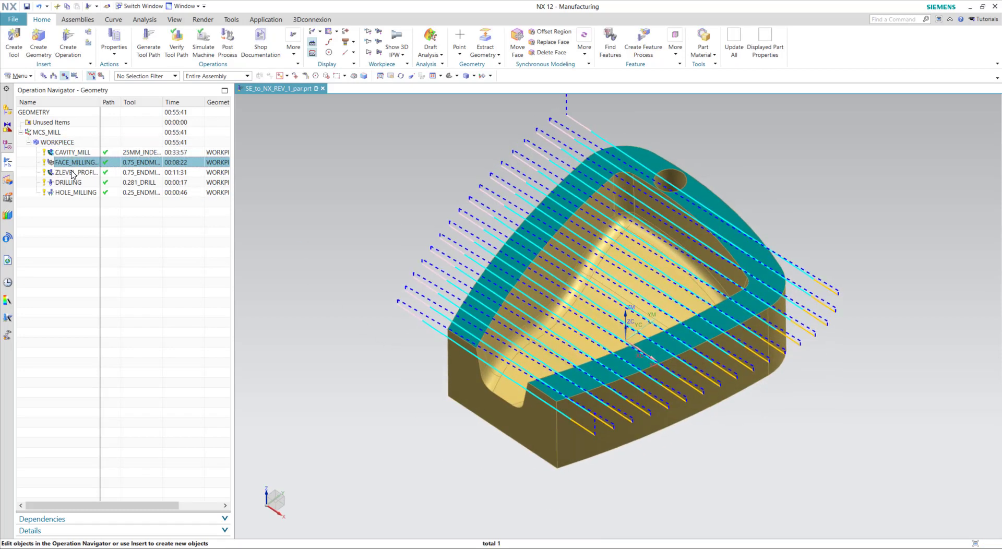
click(74, 173)
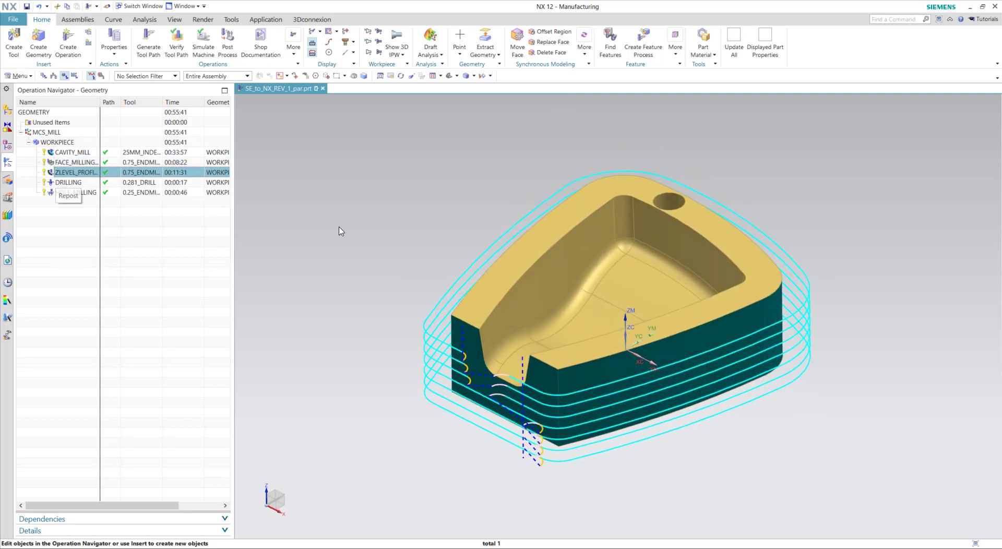
click(74, 182)
click(73, 192)
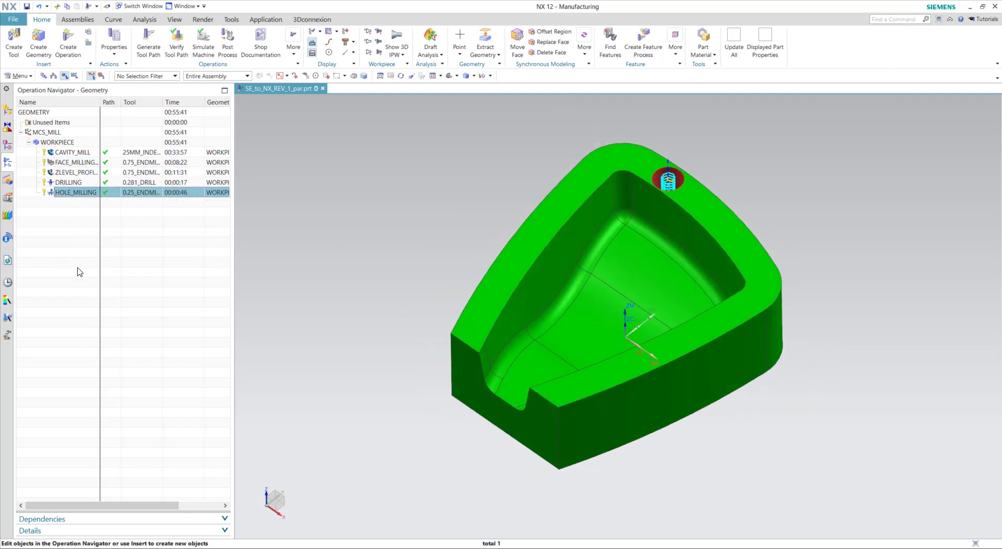